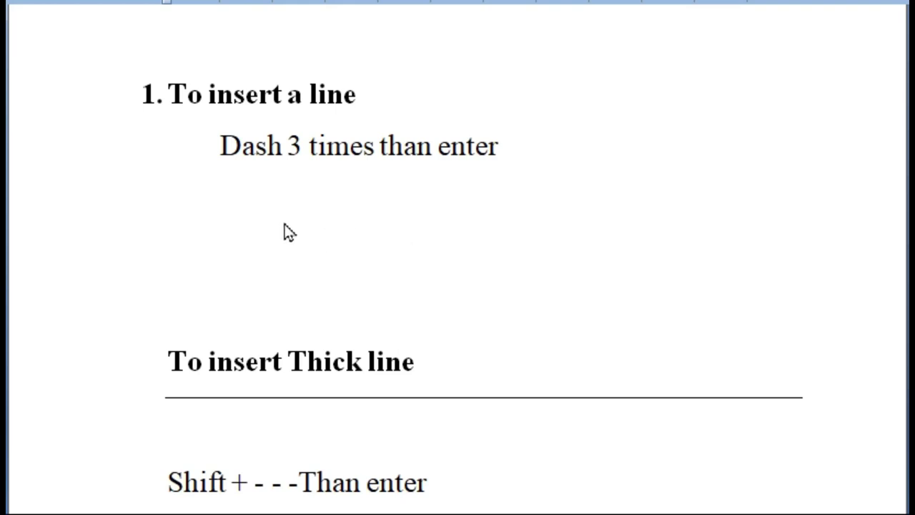
# - Turn --- into a horizontal line below 'Dash 3 times than enter'
pyautogui.click(538, 150)
pyautogui.press('Return')
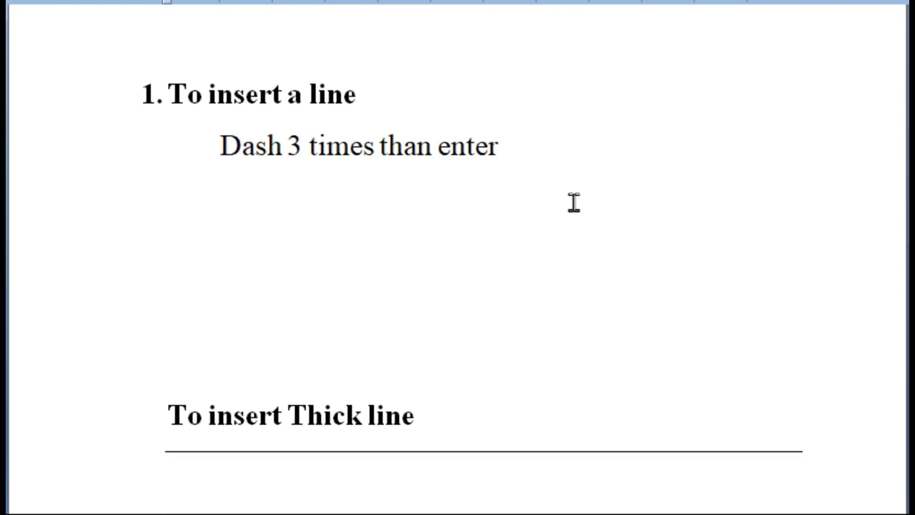
pyautogui.write('-')
pyautogui.write('-')
pyautogui.write('-')
pyautogui.press('Return')
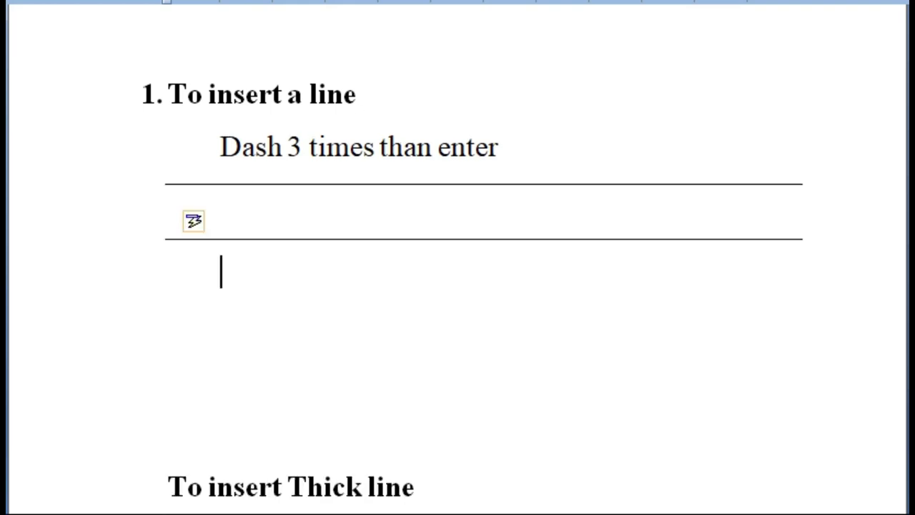
# - Turn ___ into a thick line below the 'Shift + - - -Than enter' note
pyautogui.scroll(-2, 582, 198)
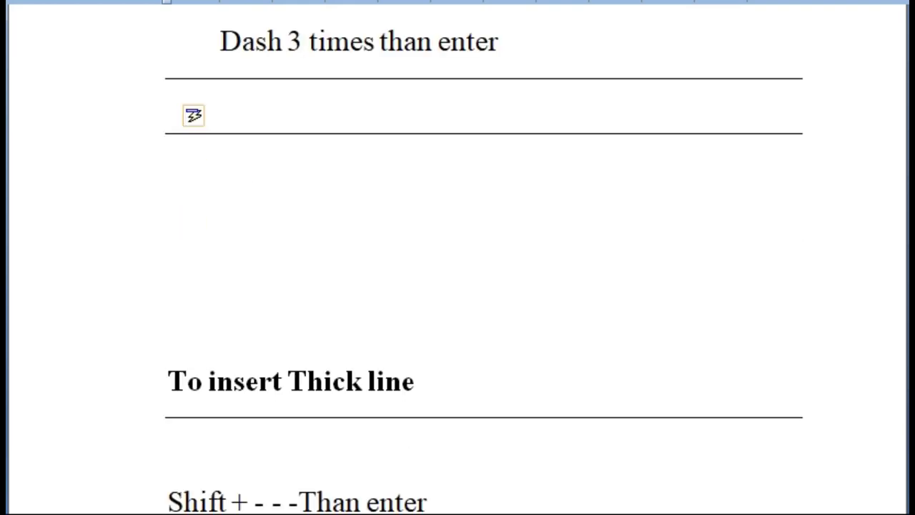
pyautogui.scroll(-2, 582, 199)
pyautogui.scroll(-1, 582, 198)
pyautogui.scroll(-1, 534, 213)
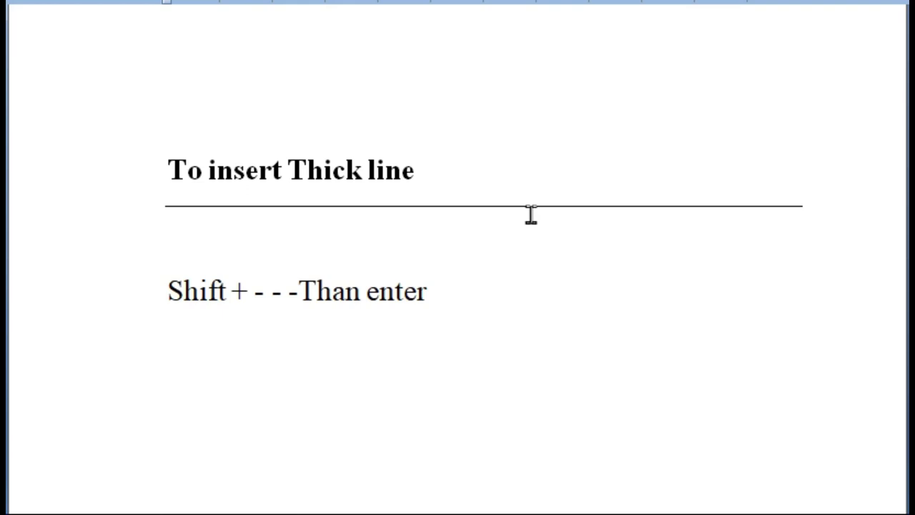
pyautogui.scroll(-1, 531, 215)
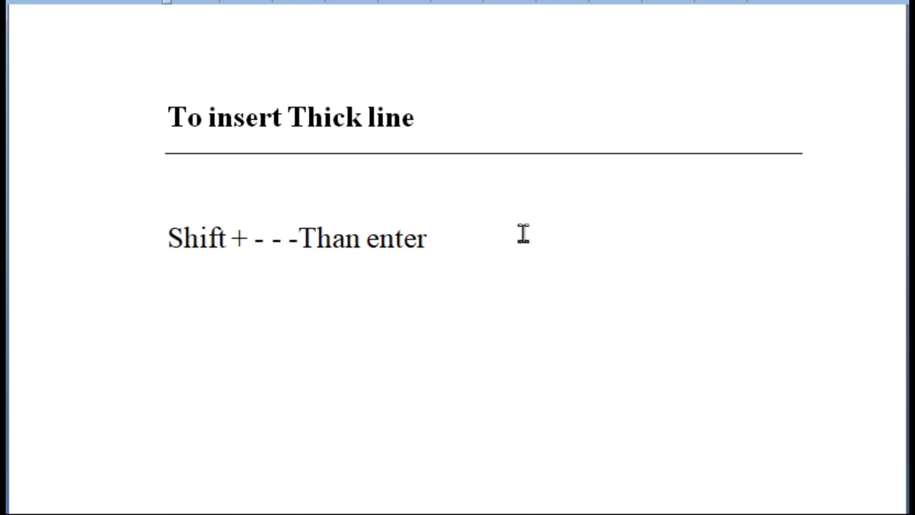
pyautogui.scroll(-1, 492, 305)
pyautogui.scroll(-1, 393, 324)
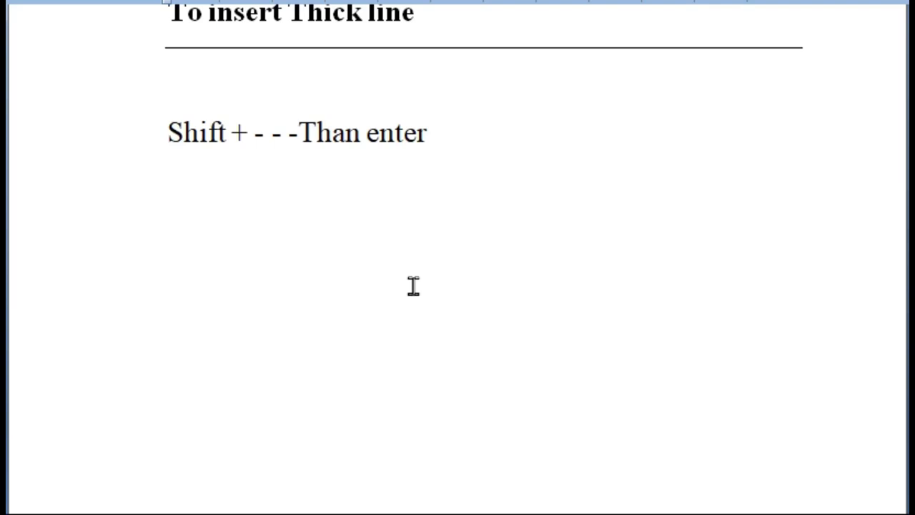
pyautogui.click(405, 274)
pyautogui.write('__')
pyautogui.write('_')
pyautogui.press('Return')
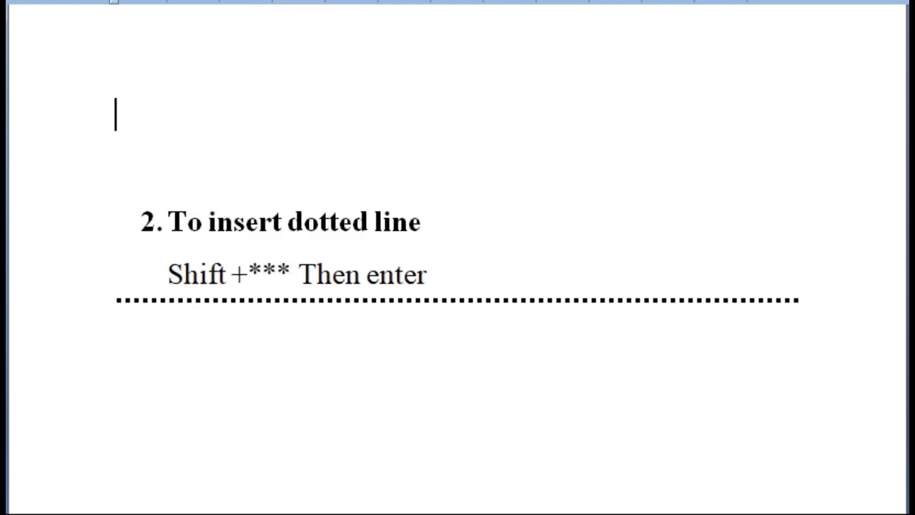
# - Turn *** into a dotted line beneath the 'Shift +*** Then enter' note
pyautogui.scroll(-3, 752, 310)
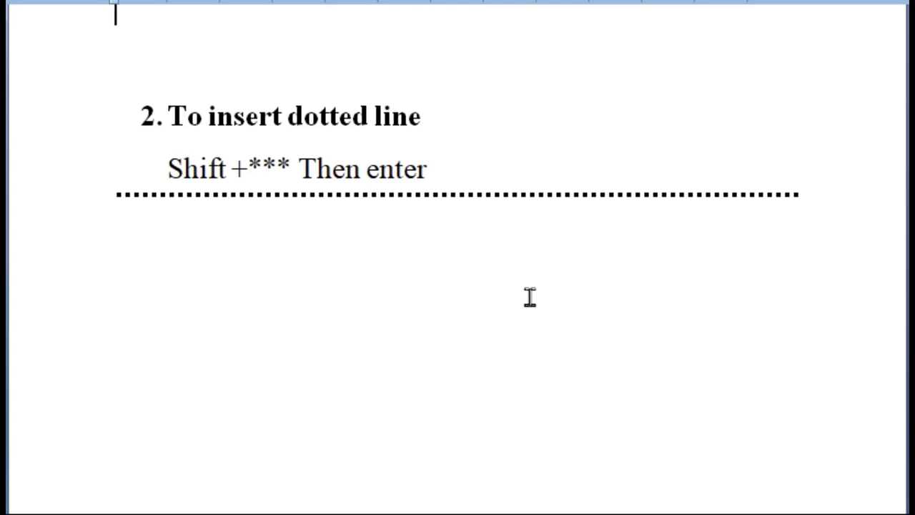
pyautogui.scroll(-1, 377, 288)
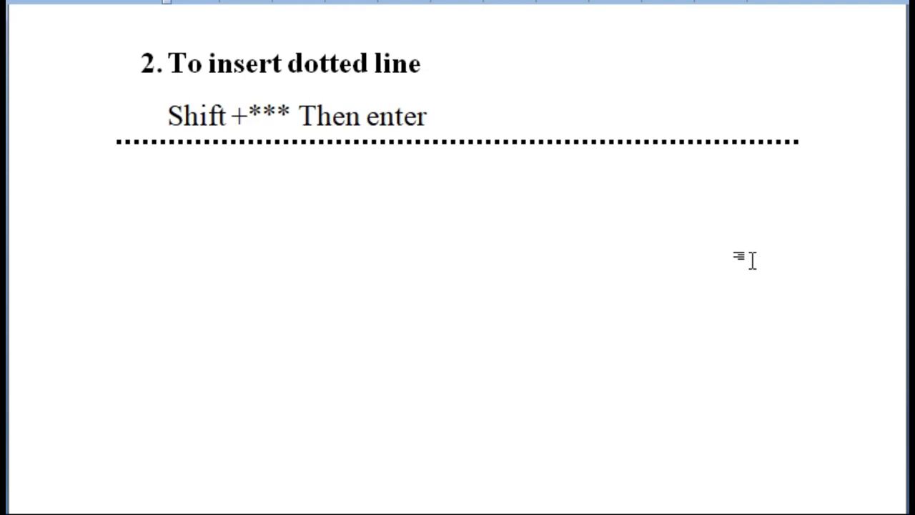
pyautogui.write('***')
pyautogui.press('Return')
# - Add an 'Eg.' line under the 2-layer line notes with a double line from typed equals signs
pyautogui.scroll(-1, 734, 255)
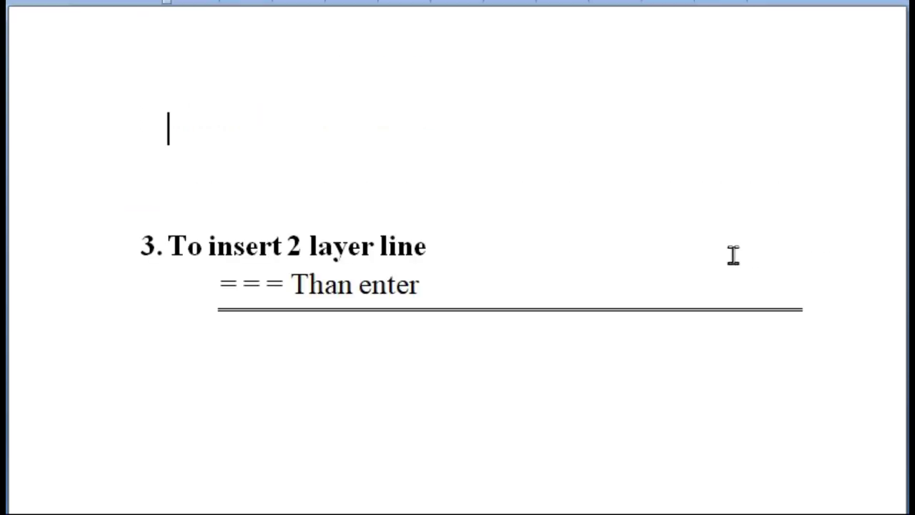
pyautogui.scroll(-2, 720, 272)
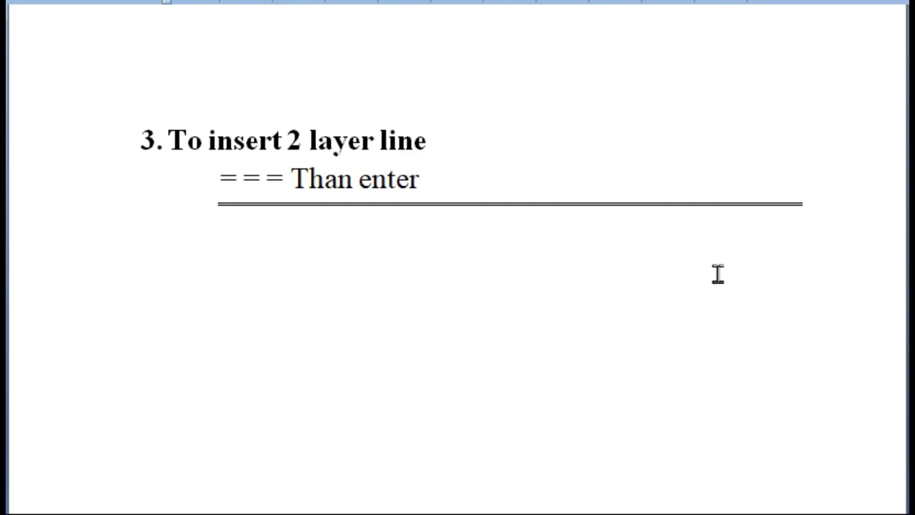
pyautogui.write('=')
pyautogui.click(416, 316)
pyautogui.write('e')
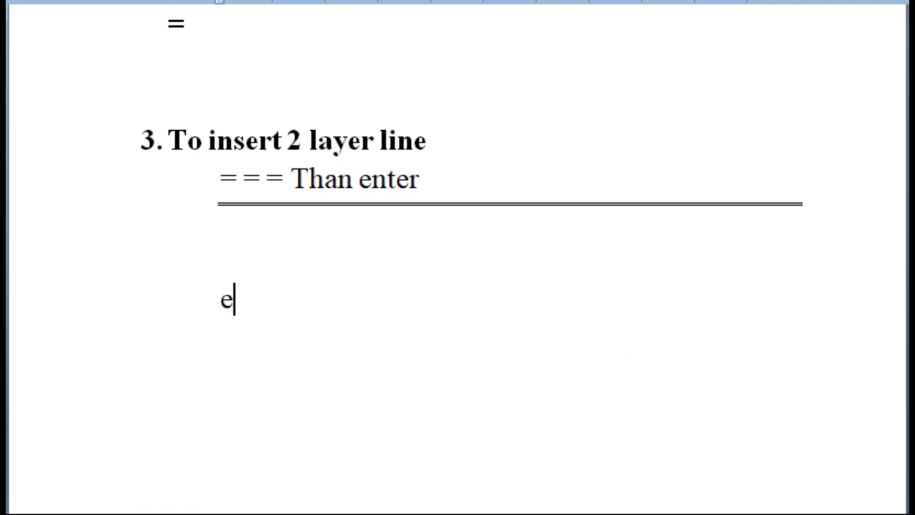
pyautogui.write('g.')
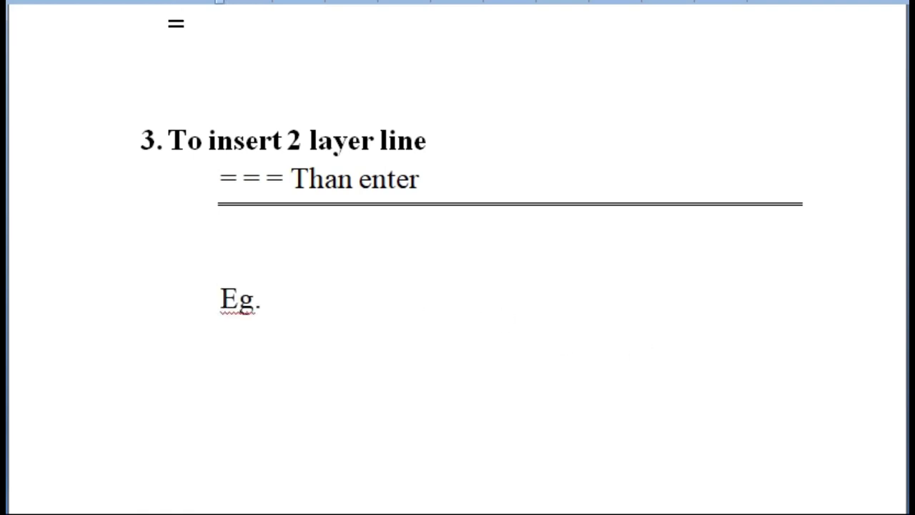
pyautogui.press('Return')
pyautogui.write('=')
pyautogui.write('==')
pyautogui.press('Return')
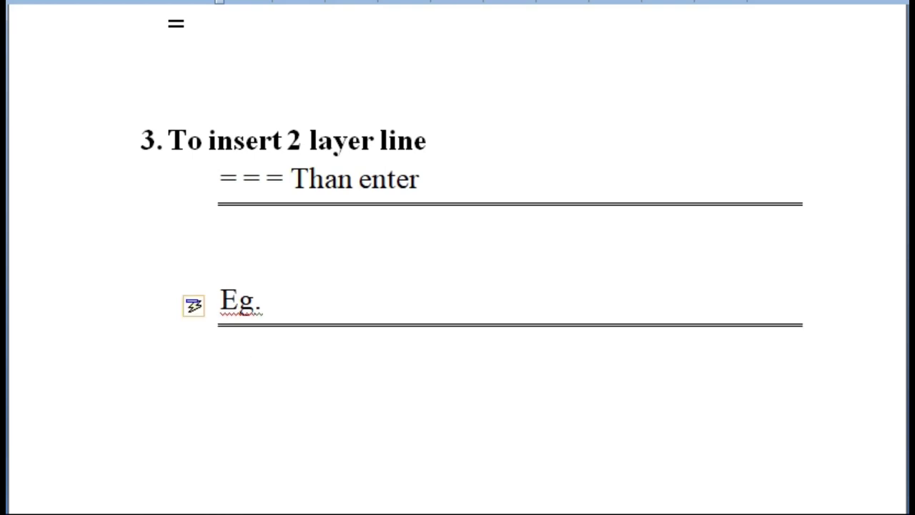
pyautogui.scroll(-1, 446, 390)
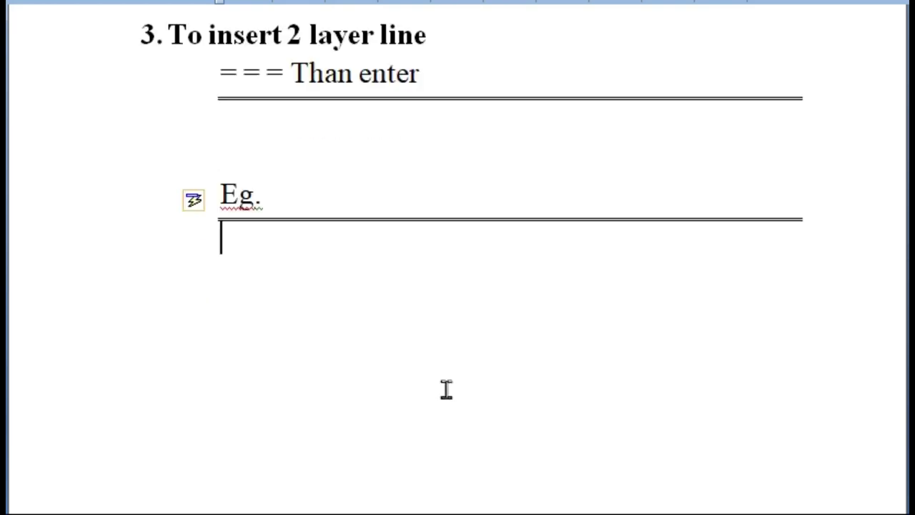
pyautogui.scroll(-3, 446, 390)
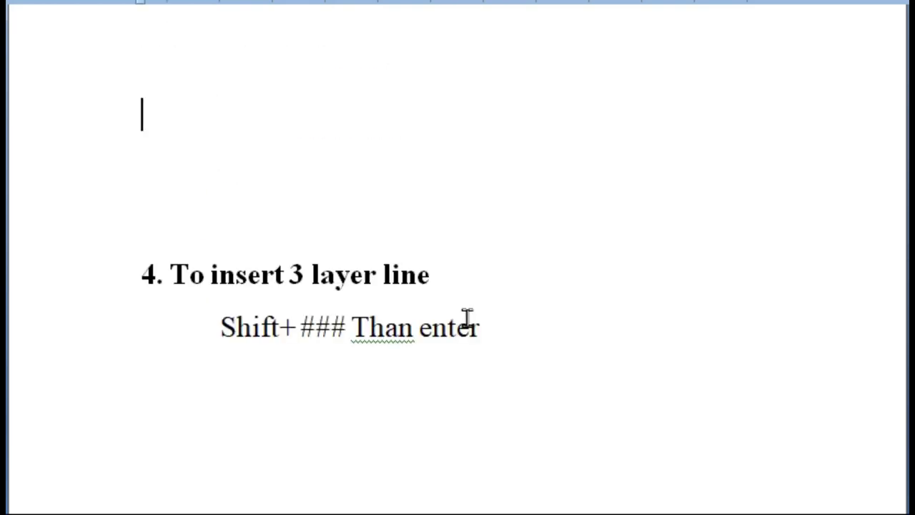
# - Turn ### into a triple-line border under the 'Shift+ ### Than enter' note
pyautogui.scroll(-2, 466, 317)
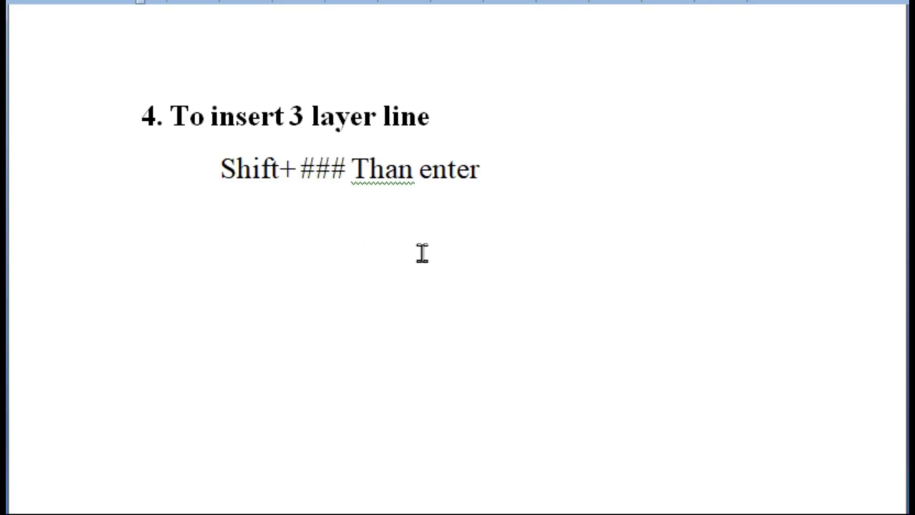
pyautogui.scroll(-1, 329, 315)
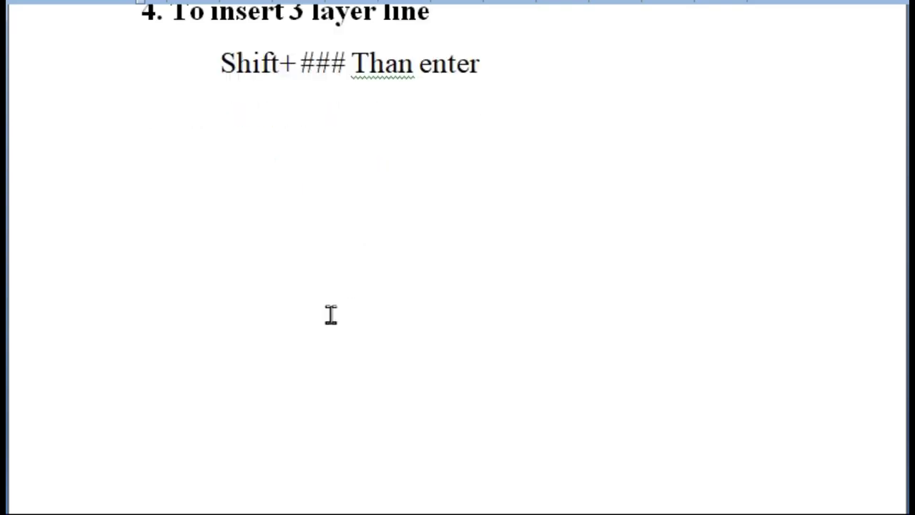
pyautogui.scroll(1, 552, 195)
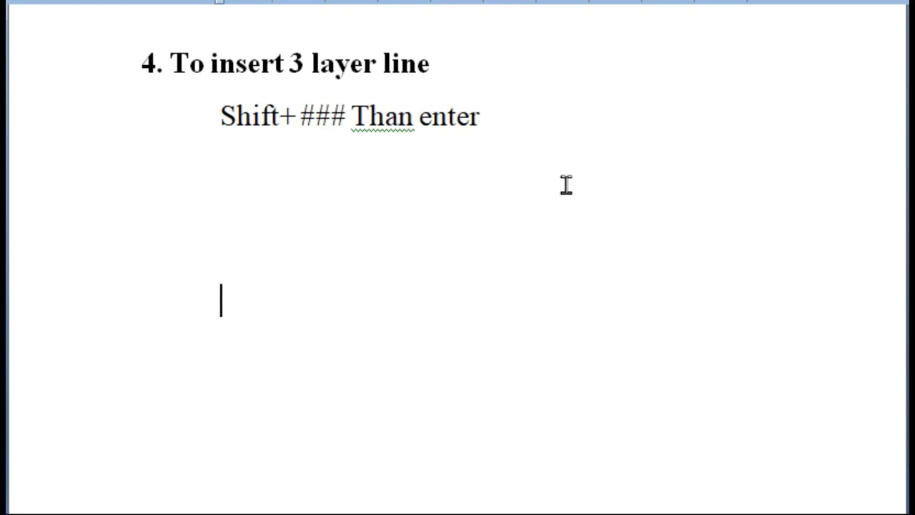
pyautogui.write('###')
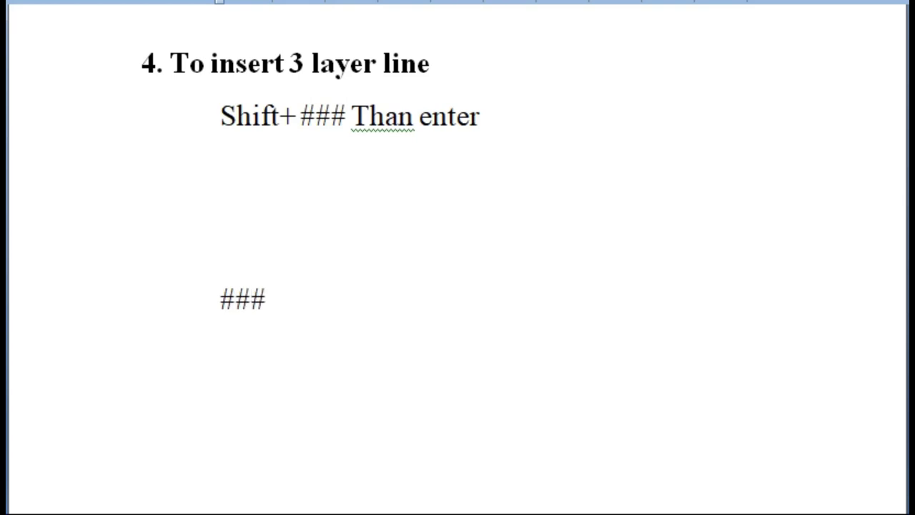
pyautogui.press('Return')
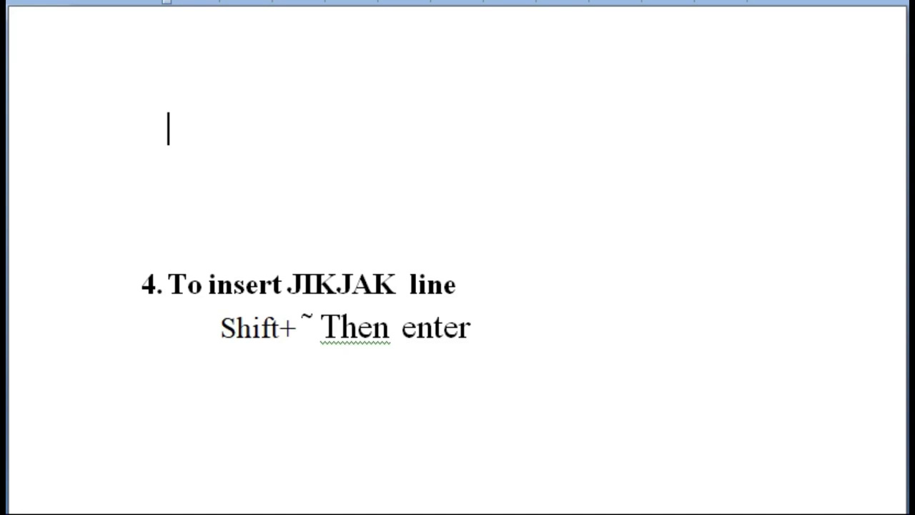
# - Add an 'Eg.' line below the JIKJAK note and try single tildes beneath it
pyautogui.scroll(-3, 552, 67)
pyautogui.scroll(-2, 539, 121)
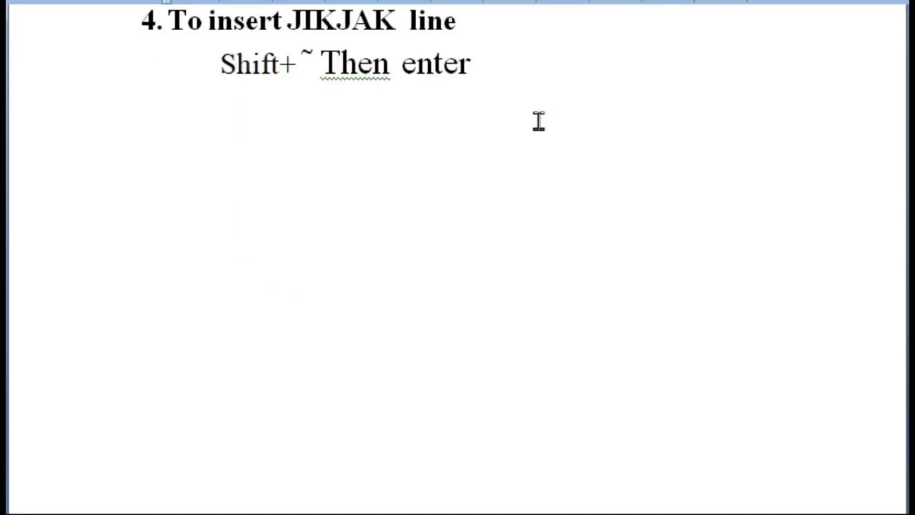
pyautogui.scroll(1, 534, 149)
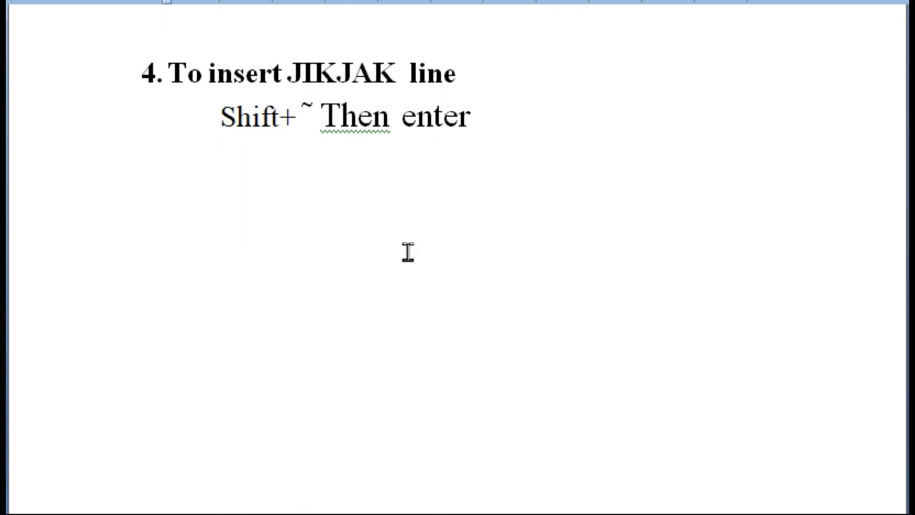
pyautogui.click(303, 254)
pyautogui.write('eg.')
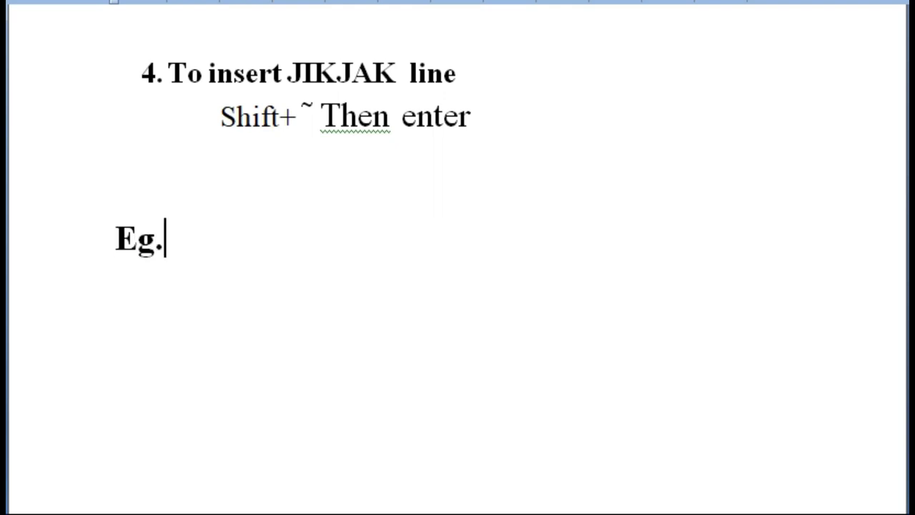
pyautogui.press('Return')
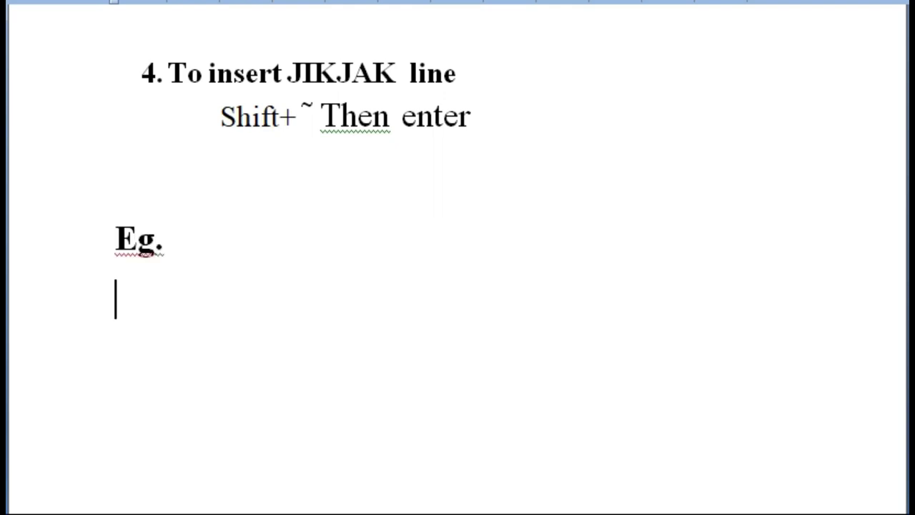
pyautogui.write('~')
pyautogui.click(134, 300)
pyautogui.press('Return')
pyautogui.press('BackSpace')
pyautogui.press('BackSpace')
pyautogui.write('~')
pyautogui.press('Return')
pyautogui.press('BackSpace')
pyautogui.press('BackSpace')
pyautogui.press('BackSpace')
pyautogui.press('BackSpace')
pyautogui.press('BackSpace')
pyautogui.press('BackSpace')
pyautogui.press('BackSpace')
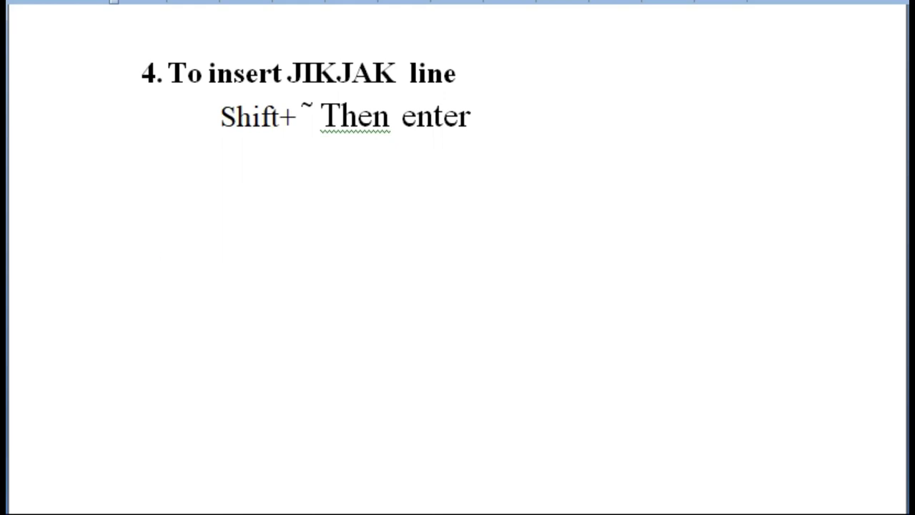
# - Retype 'Eg.' and turn two runs of ~~~ into full-width wavy lines beneath it
pyautogui.write('eg')
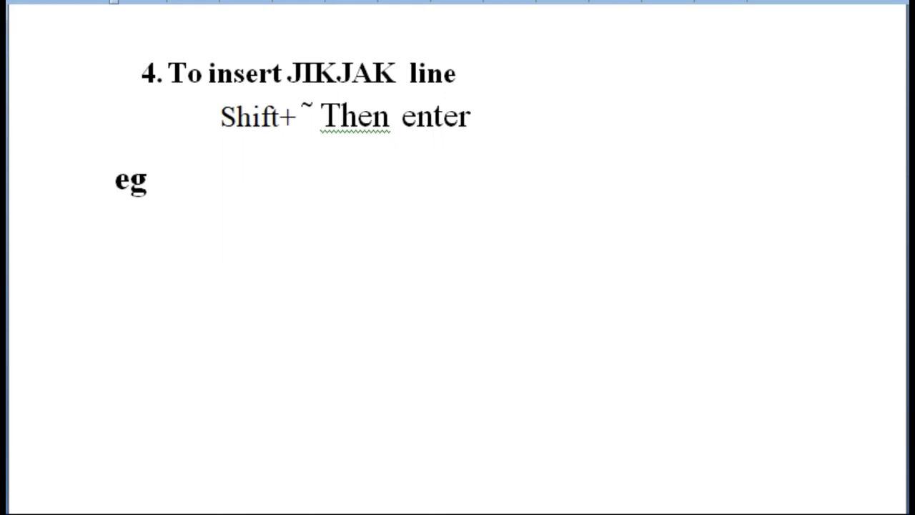
pyautogui.write('.')
pyautogui.press('Return')
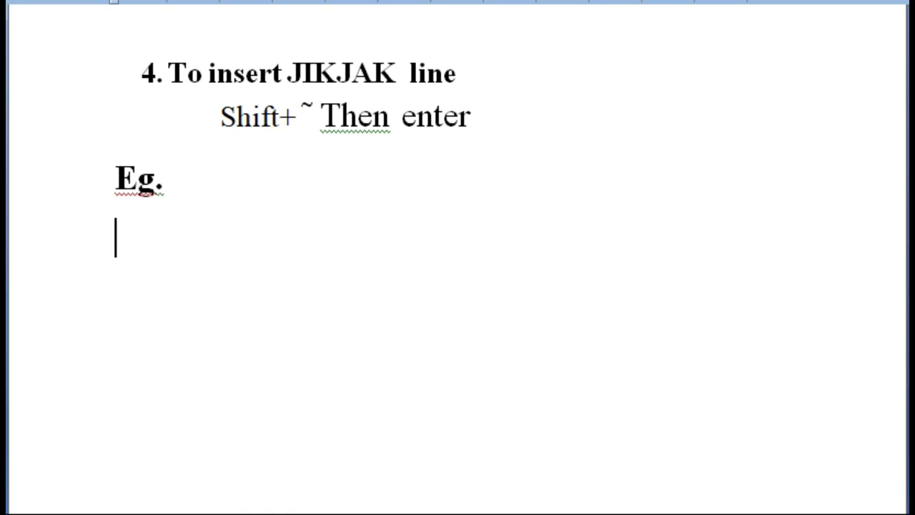
pyautogui.write('~')
pyautogui.write('~')
pyautogui.write('~')
pyautogui.press('Return')
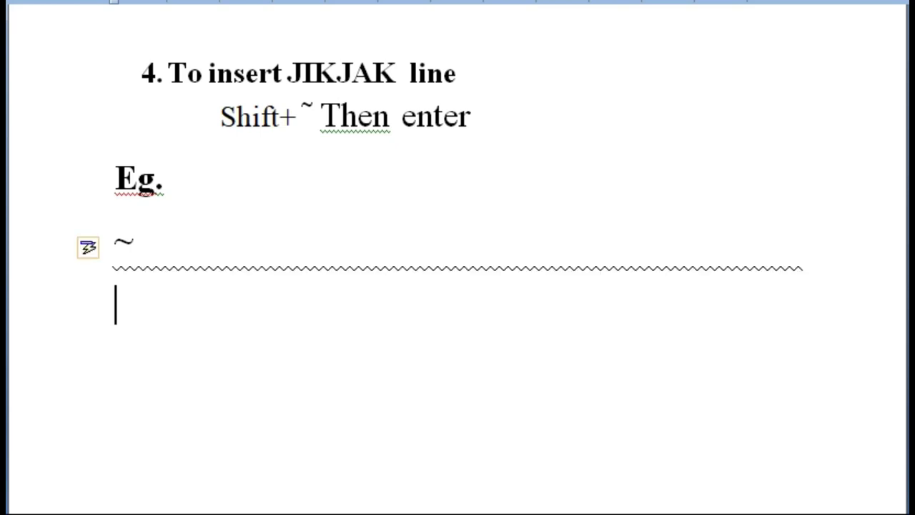
pyautogui.write('~')
pyautogui.write('~~')
pyautogui.press('Return')
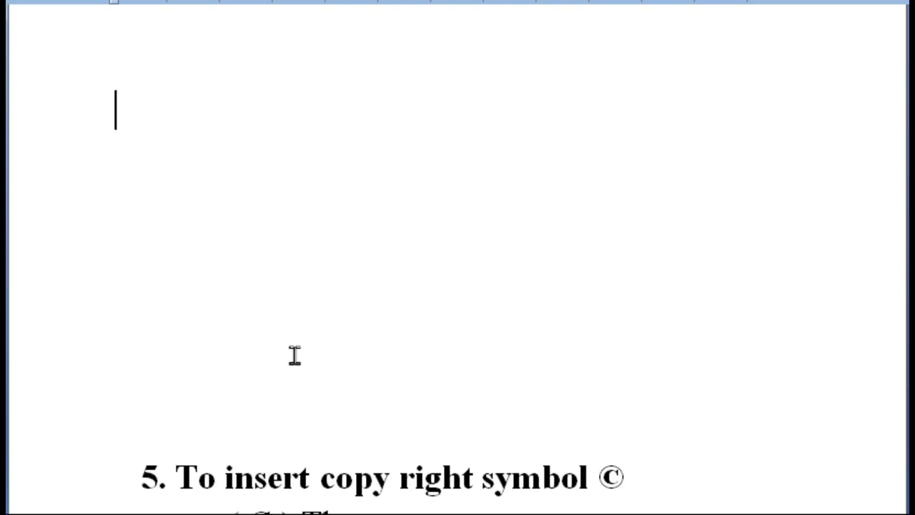
# - Type (C) under the copyright-symbol note so it becomes ©
pyautogui.scroll(-6, 500, 233)
pyautogui.scroll(-1, 435, 239)
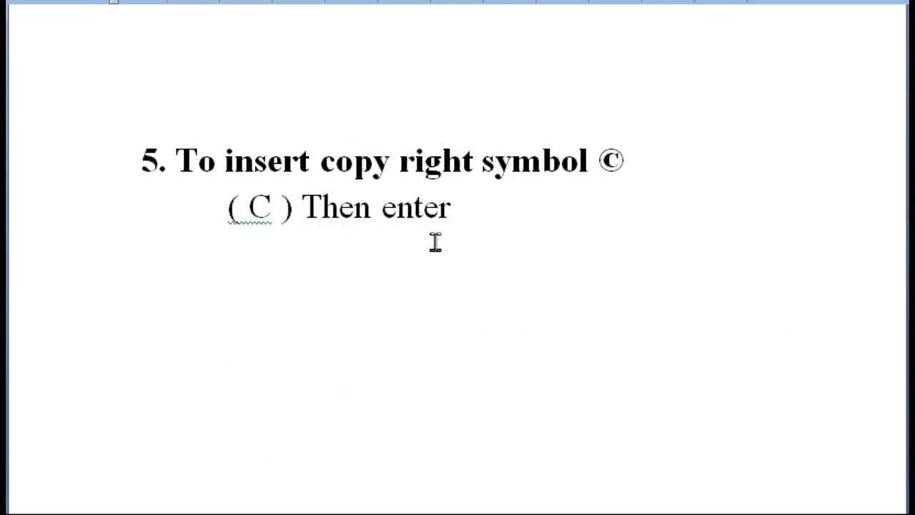
pyautogui.scroll(-3, 452, 281)
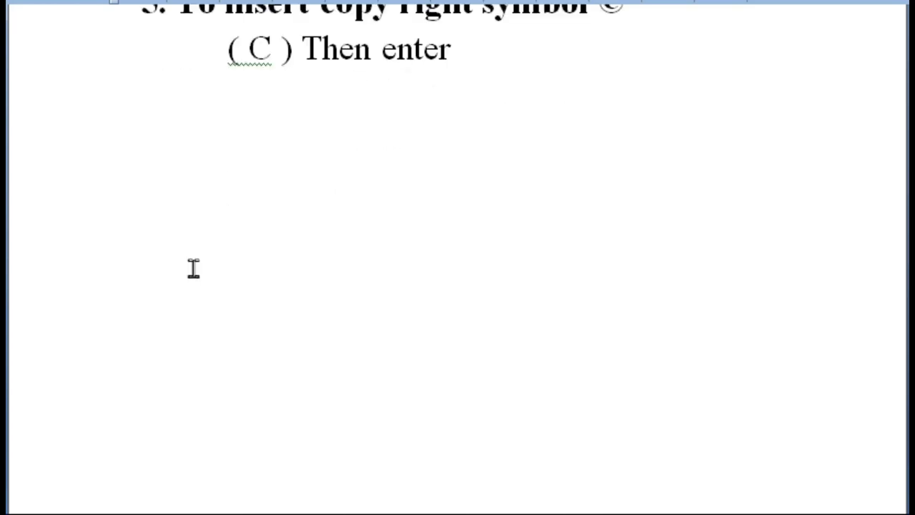
pyautogui.scroll(1, 189, 236)
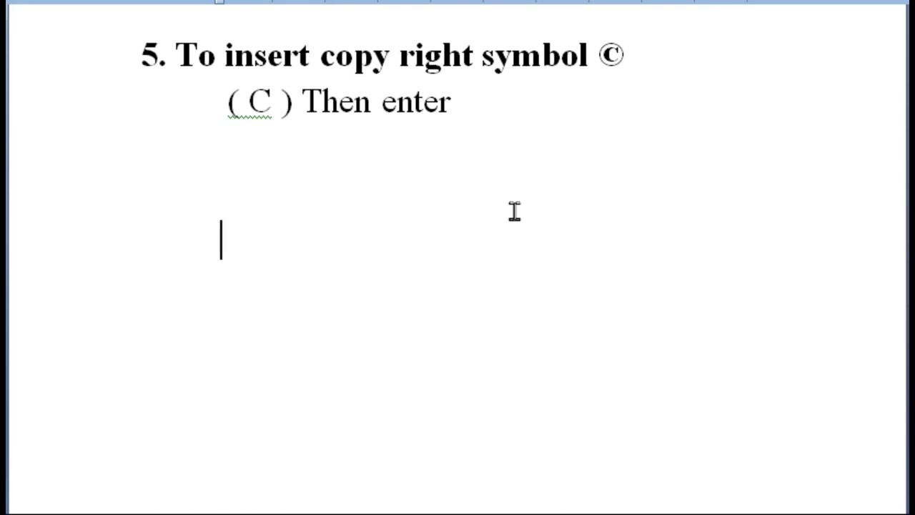
pyautogui.write('(')
pyautogui.write('C')
pyautogui.write(')')
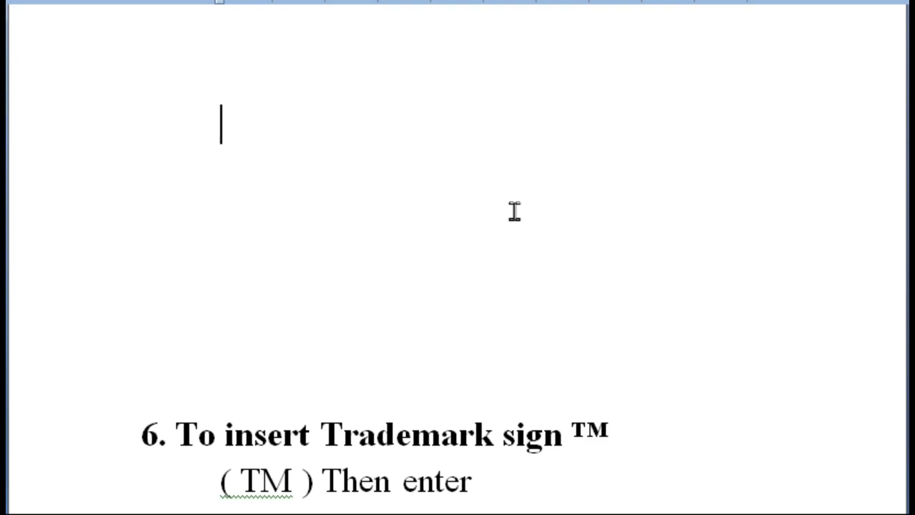
# - Type (TM) under the Trademark sign note so it becomes ™
pyautogui.scroll(-3, 395, 231)
pyautogui.scroll(-2, 395, 231)
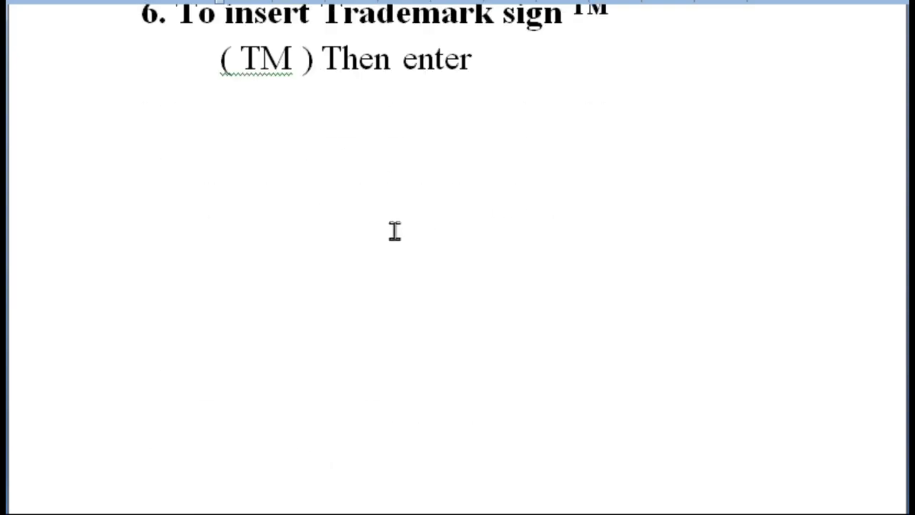
pyautogui.scroll(1, 394, 231)
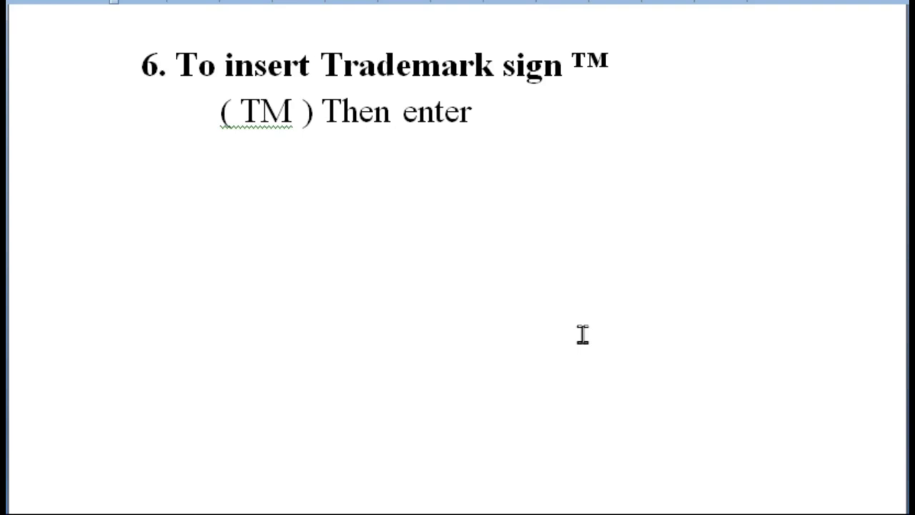
pyautogui.write('(')
pyautogui.write('T')
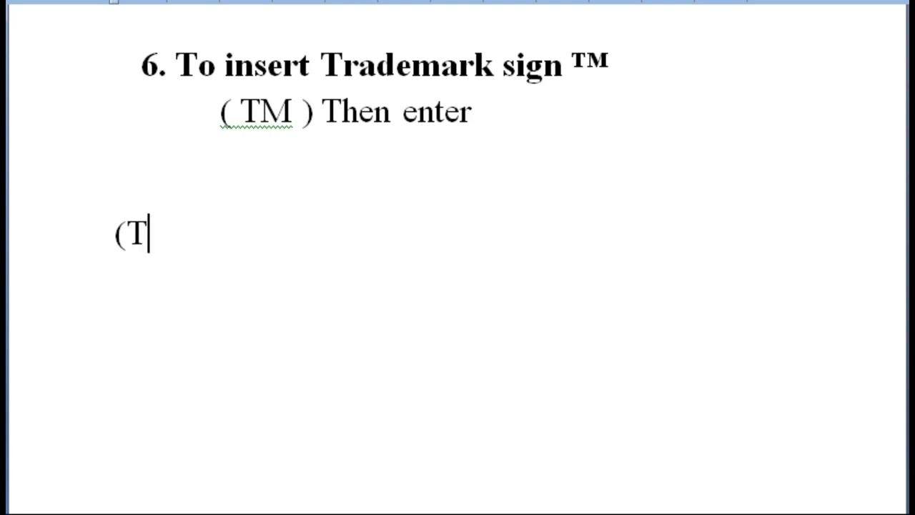
pyautogui.write('N')
pyautogui.press('BackSpace')
pyautogui.write('M')
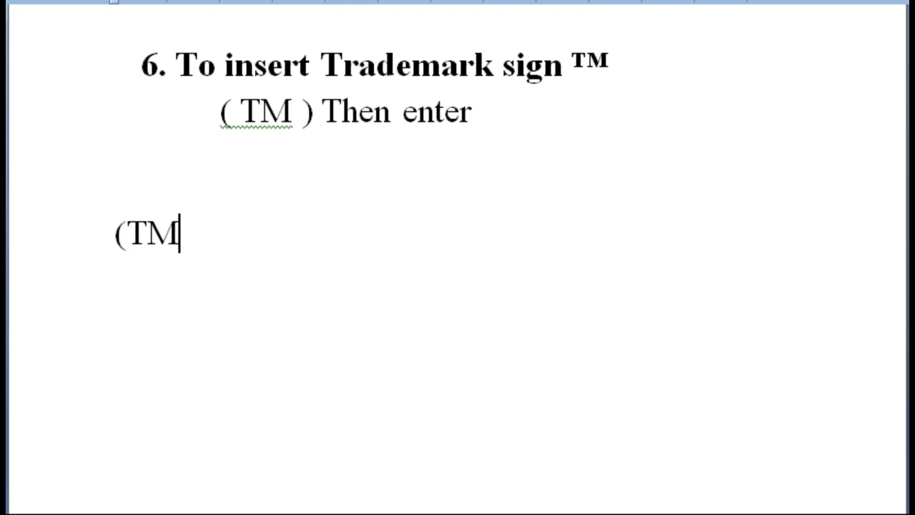
pyautogui.write(')')
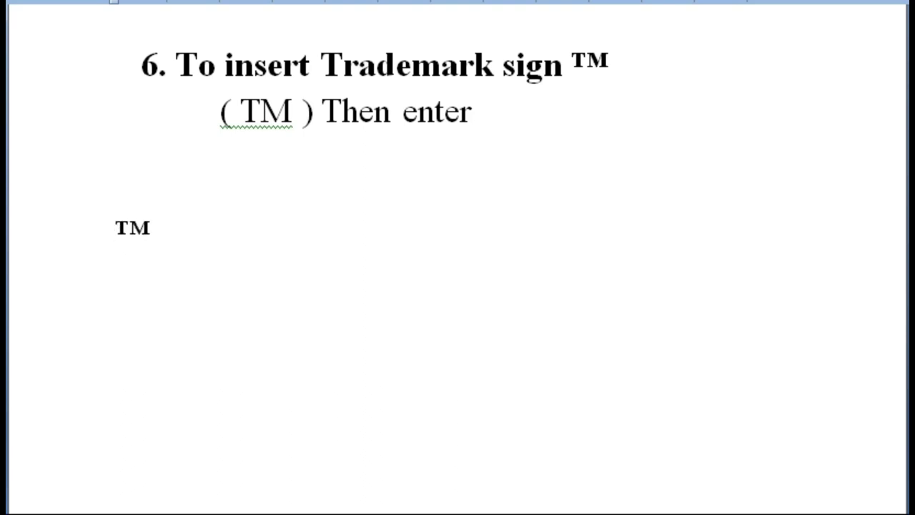
pyautogui.hotkey('ctrl', 'Return')
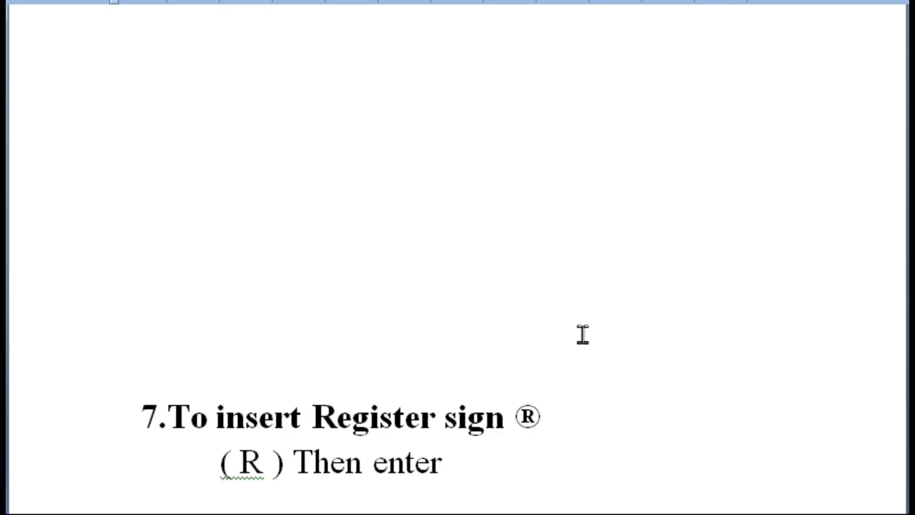
# - Select the existing ® example in the Register sign section 7
pyautogui.scroll(-2, 615, 291)
pyautogui.scroll(-2, 607, 288)
pyautogui.scroll(-1, 640, 323)
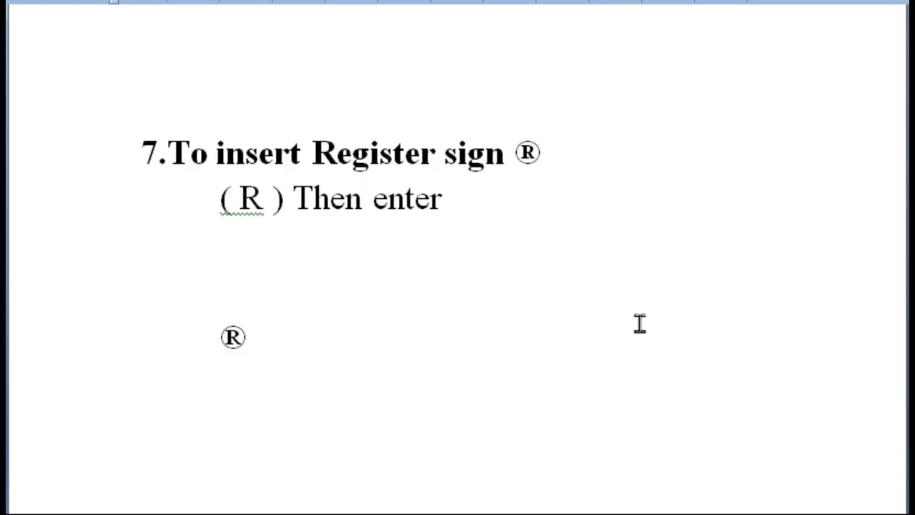
pyautogui.scroll(-1, 564, 320)
pyautogui.scroll(-1, 455, 314)
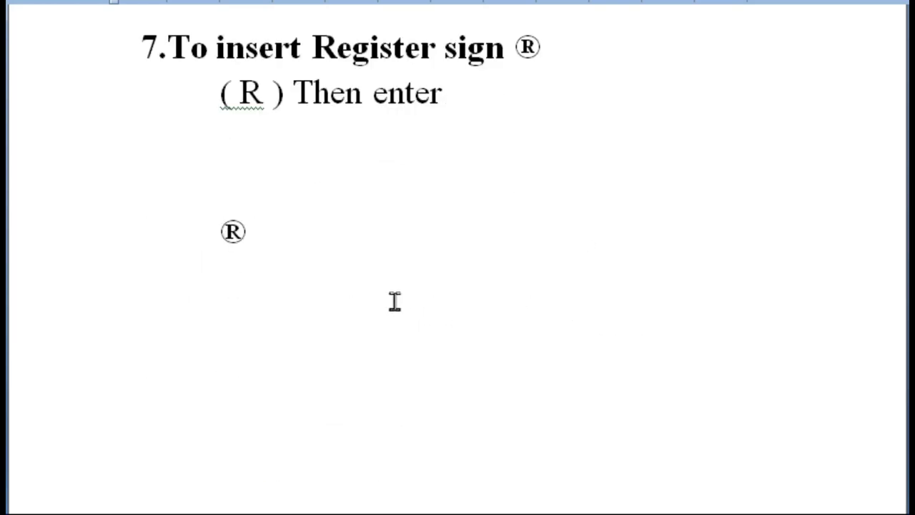
pyautogui.moveTo(379, 233); pyautogui.dragTo(52, 257)
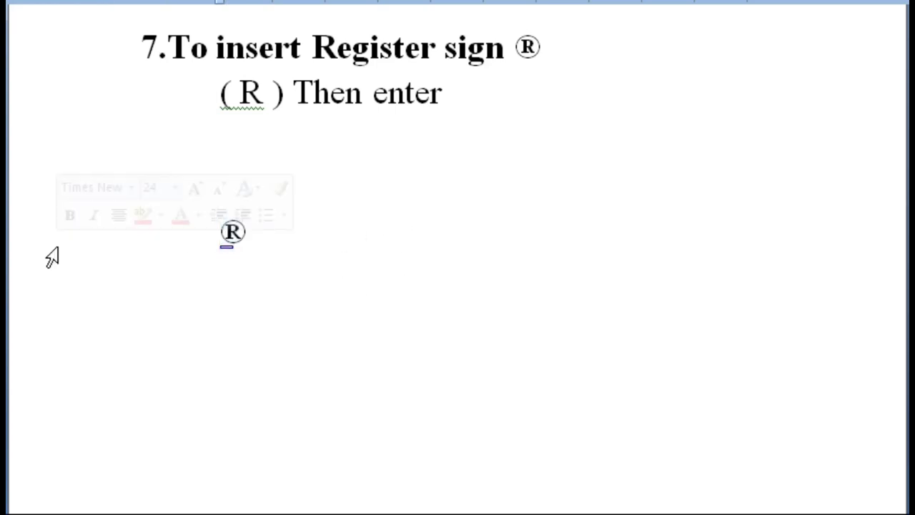
# - Replace the selected ® with a plain (R) line and a ® autocorrected from (r)
pyautogui.press('Delete')
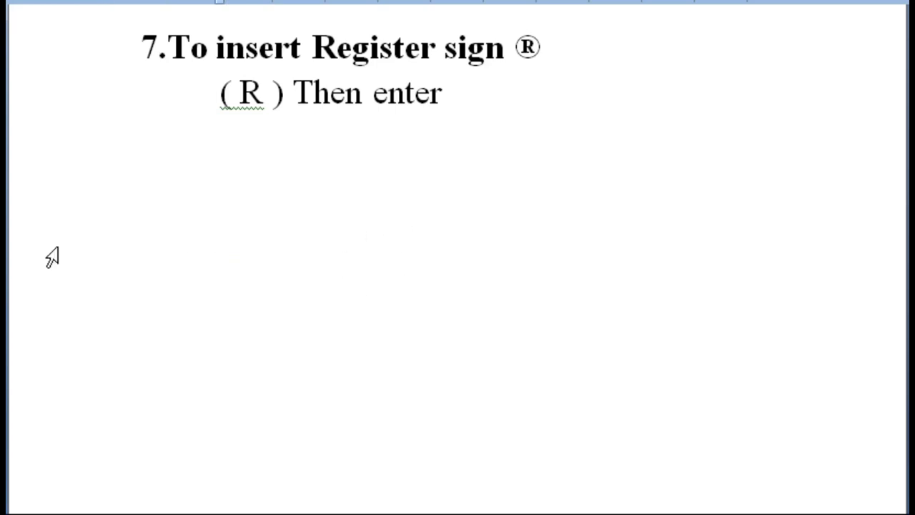
pyautogui.write('(')
pyautogui.write('R')
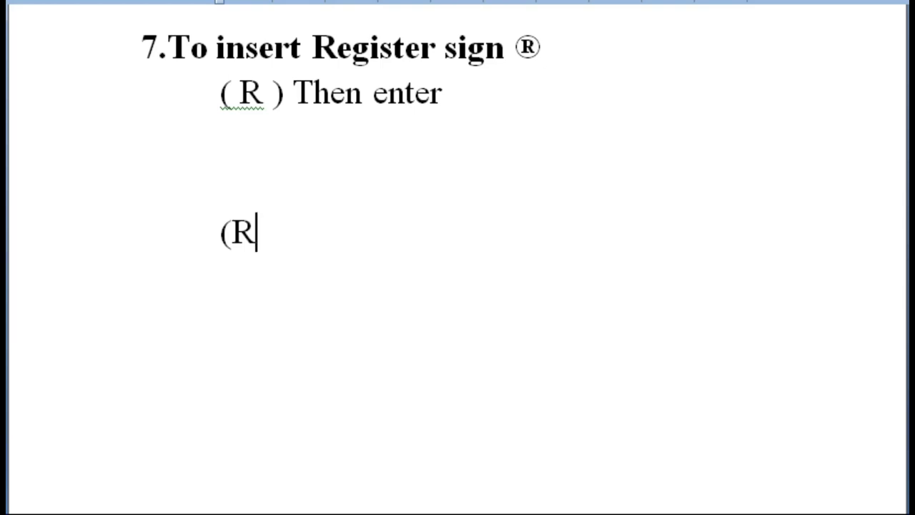
pyautogui.write(')')
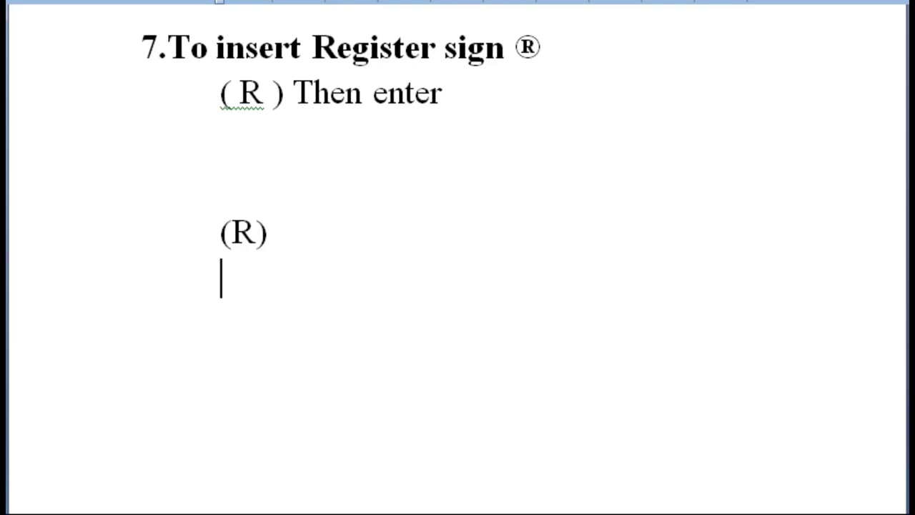
pyautogui.write('(')
pyautogui.write('r')
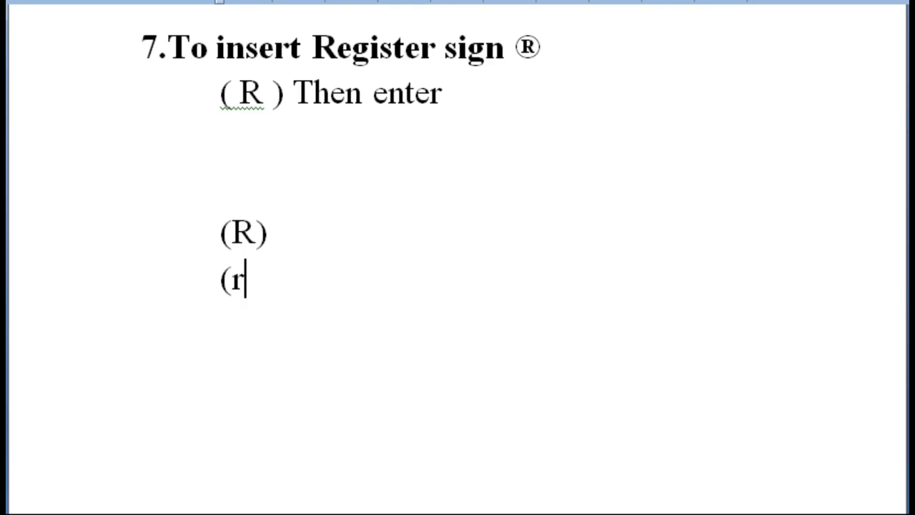
pyautogui.write(')')
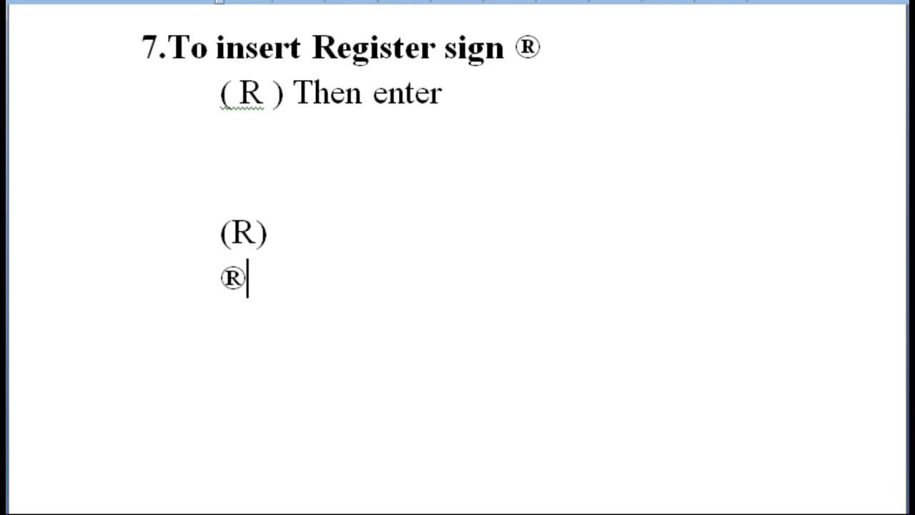
pyautogui.scroll(-2, 256, 255)
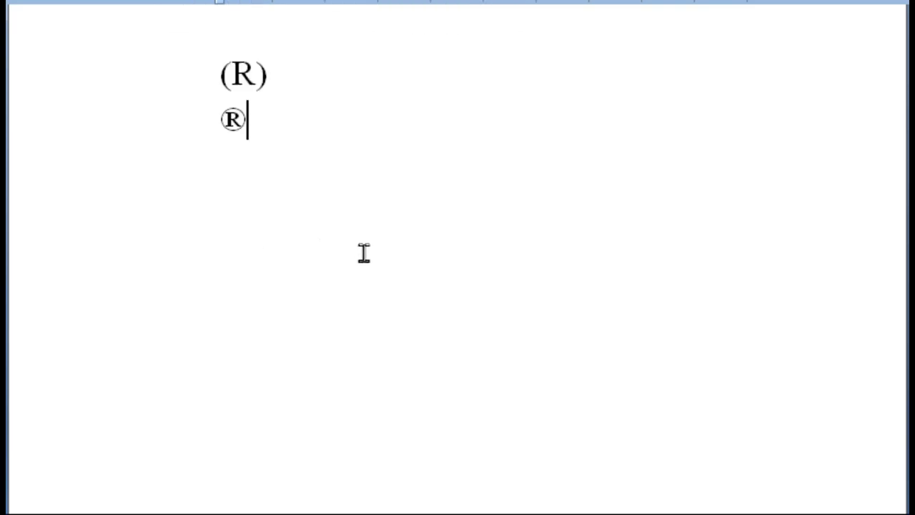
# - Type :(, :) and :| on separate lines to get sad, smiling and neutral faces
pyautogui.scroll(-3, 364, 253)
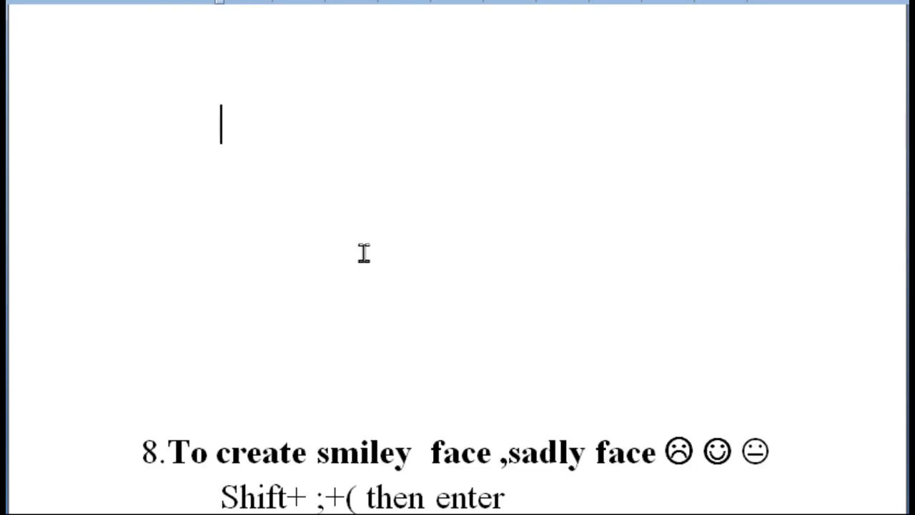
pyautogui.scroll(-1, 439, 198)
pyautogui.scroll(-2, 621, 242)
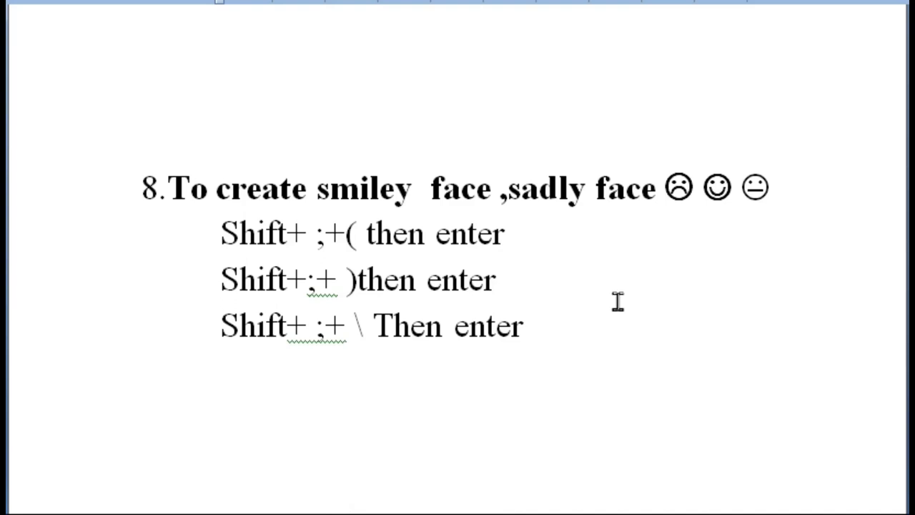
pyautogui.scroll(-1, 619, 301)
pyautogui.scroll(-1, 633, 279)
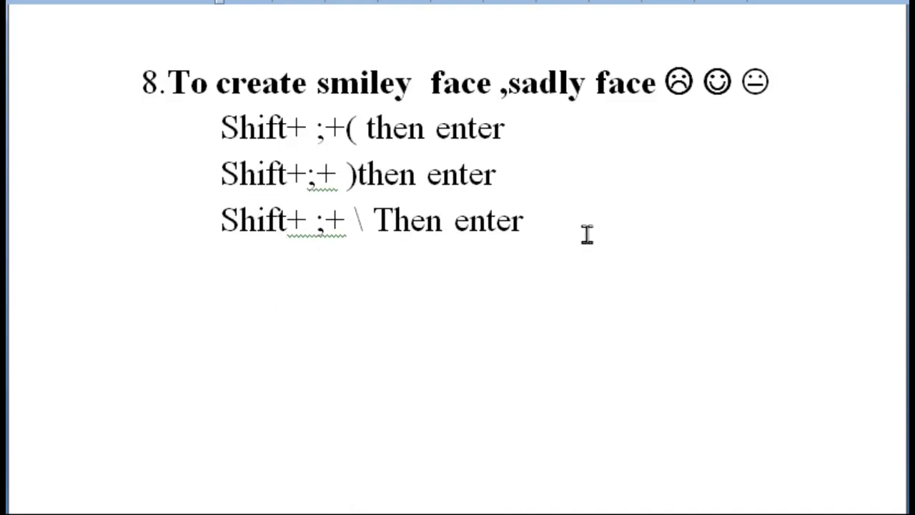
pyautogui.scroll(-1, 572, 243)
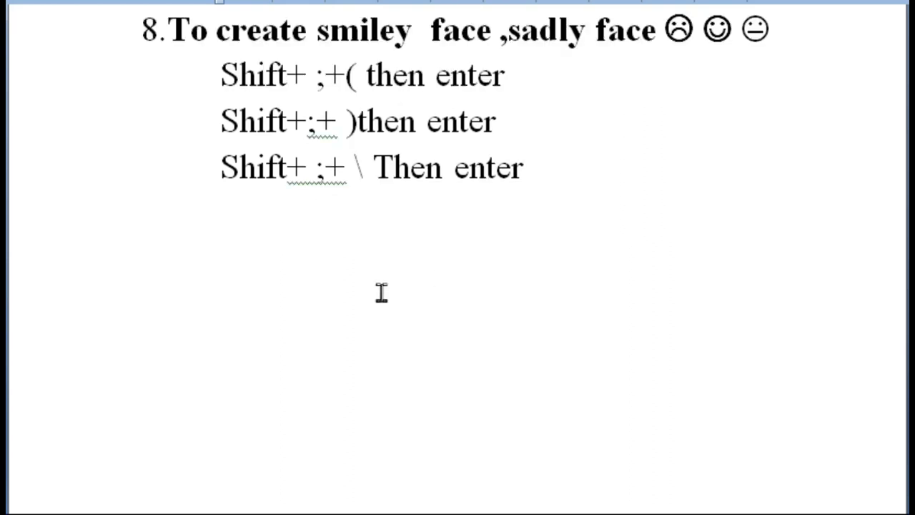
pyautogui.click(213, 286)
pyautogui.write('(')
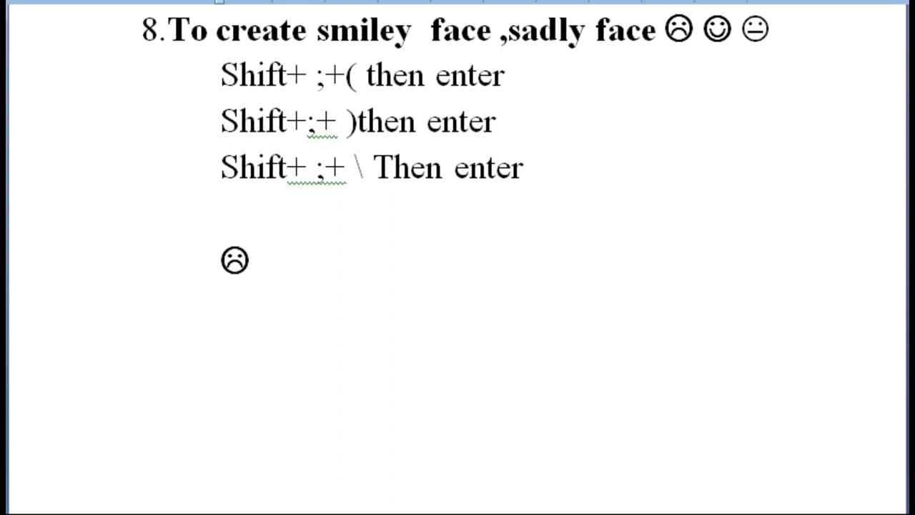
pyautogui.write(':')
pyautogui.write(')')
pyautogui.write(':')
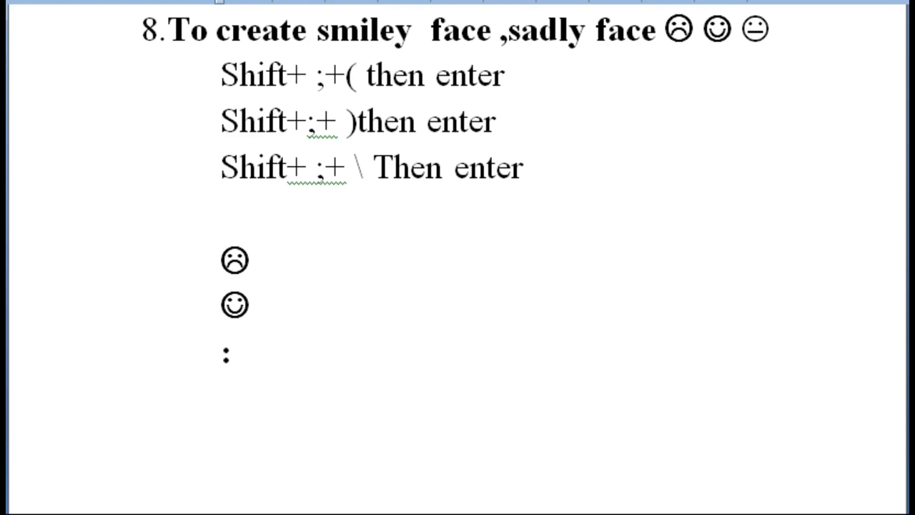
pyautogui.write('|')
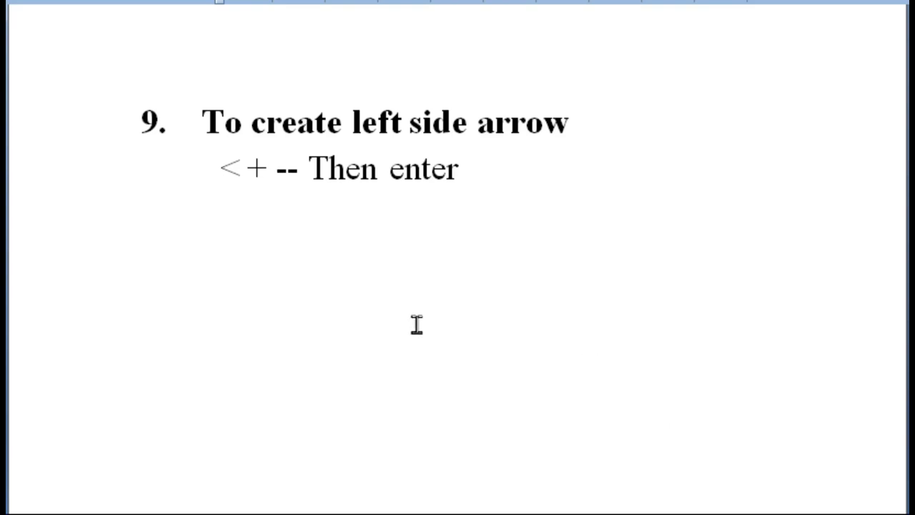
# - Type <- below the left-arrow note and --> below the right-arrow note for a → arrow
pyautogui.click(275, 286)
pyautogui.write('<')
pyautogui.write('-')
pyautogui.scroll(-1, 529, 327)
pyautogui.scroll(-5, 402, 356)
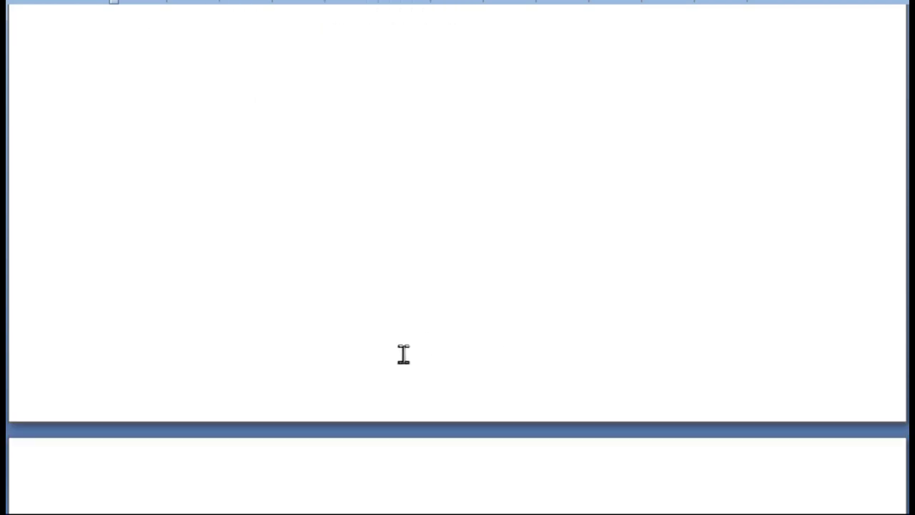
pyautogui.scroll(-5, 394, 345)
pyautogui.scroll(-1, 389, 348)
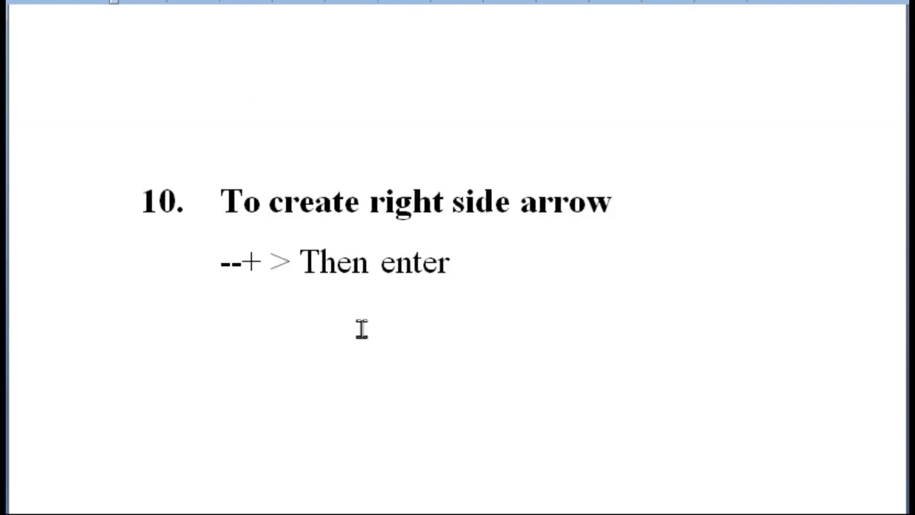
pyautogui.scroll(-1, 400, 375)
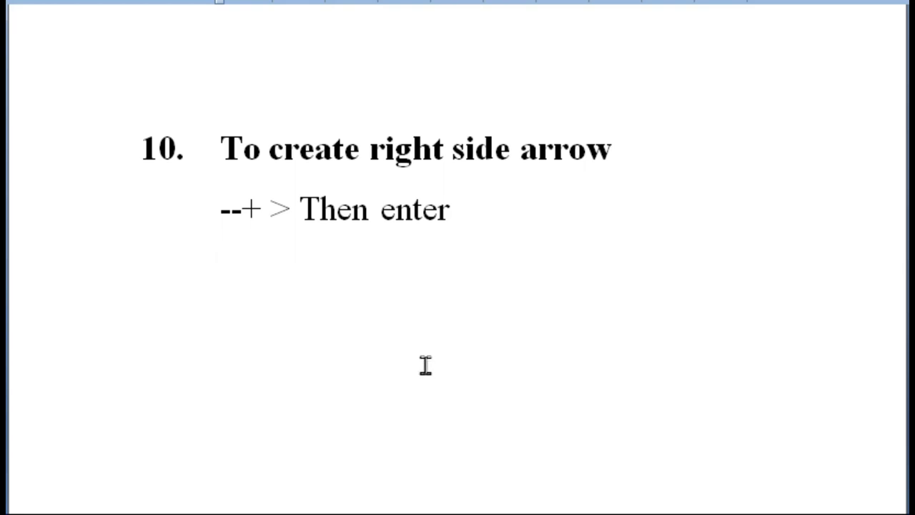
pyautogui.write('-')
pyautogui.write('-')
pyautogui.write('>')
# - Delete the old '- Abc' line in item 11
pyautogui.scroll(-3, 375, 339)
pyautogui.scroll(-2, 375, 339)
pyautogui.scroll(-5, 375, 339)
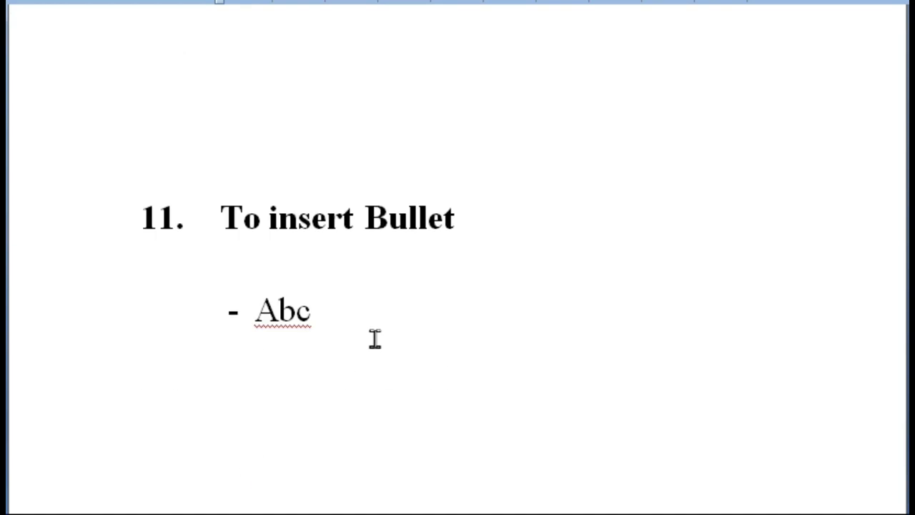
pyautogui.scroll(-2, 375, 339)
pyautogui.scroll(-2, 402, 329)
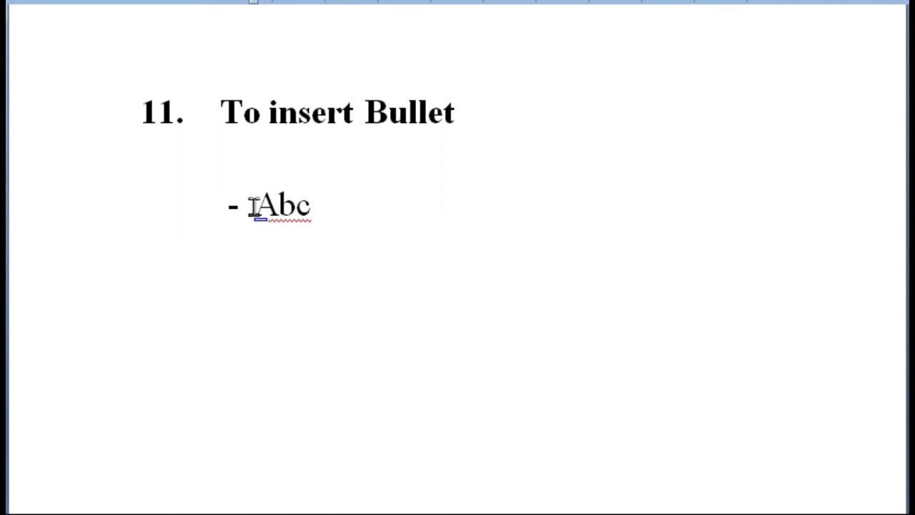
pyautogui.press('BackSpace')
pyautogui.hotkey('ctrl', 'z')
pyautogui.click(334, 211)
pyautogui.press('BackSpace')
pyautogui.press('BackSpace')
pyautogui.press('BackSpace')
pyautogui.press('BackSpace')
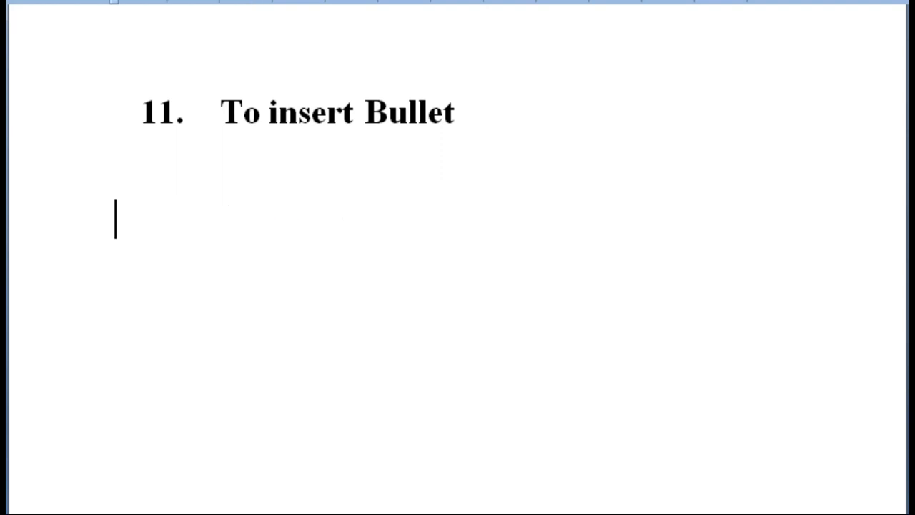
# - Type a dash to start an automatic dash-bulleted list with entries Abc, Add, Sads and Sdd
pyautogui.write('-')
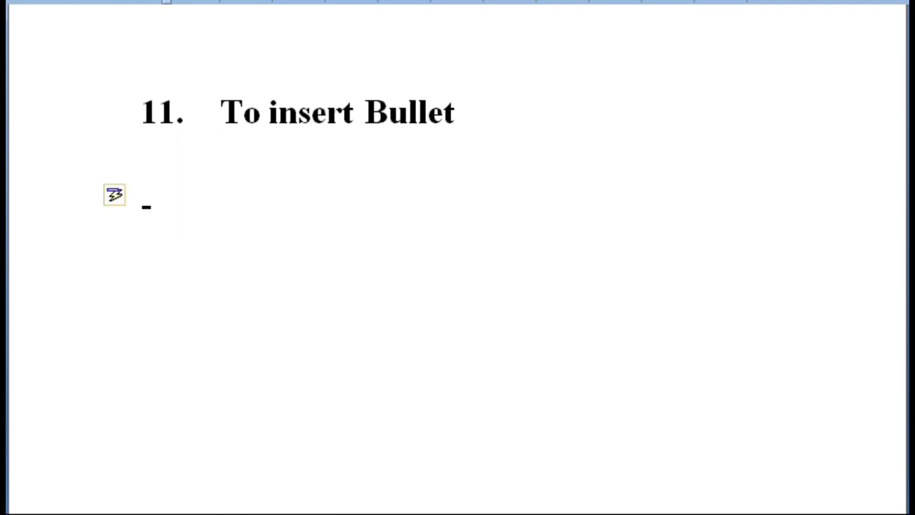
pyautogui.write(' a')
pyautogui.write('bc')
pyautogui.press('Return')
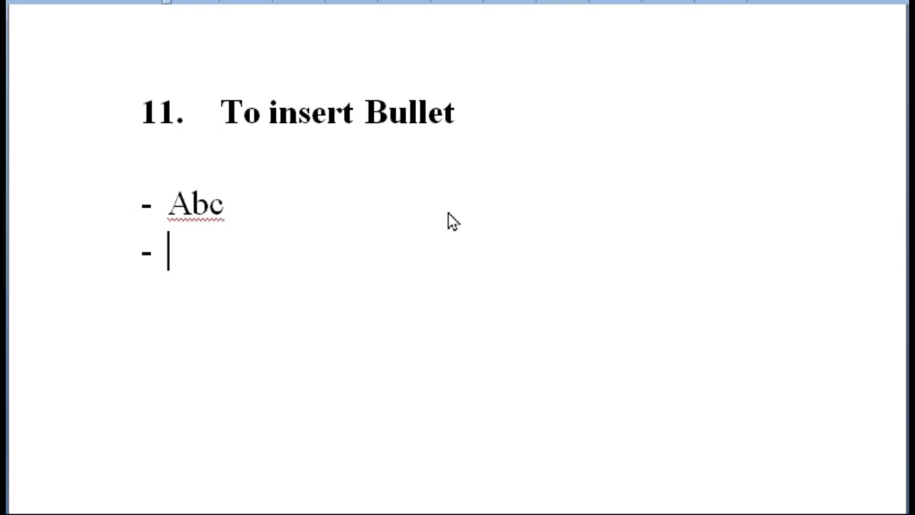
pyautogui.write('add')
pyautogui.press('Return')
pyautogui.write('sa')
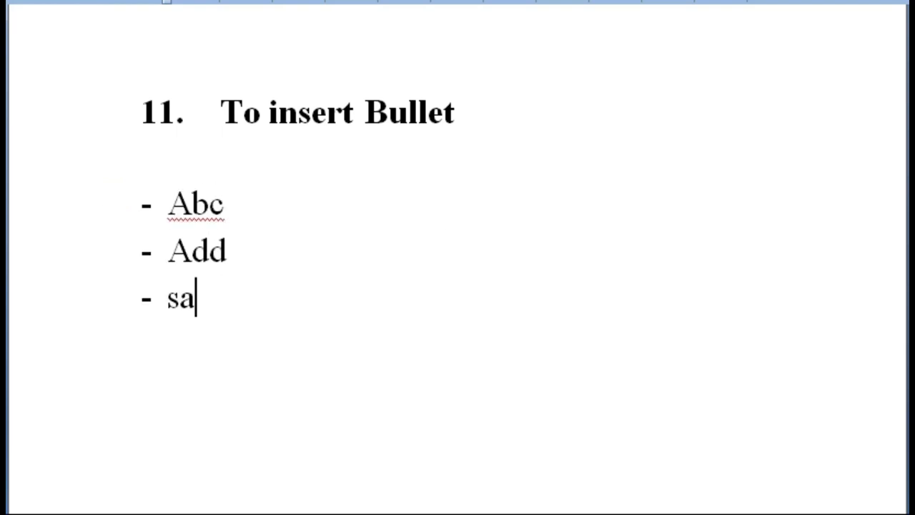
pyautogui.write('ds')
pyautogui.press('Return')
pyautogui.write('sdd')
pyautogui.press('Return')
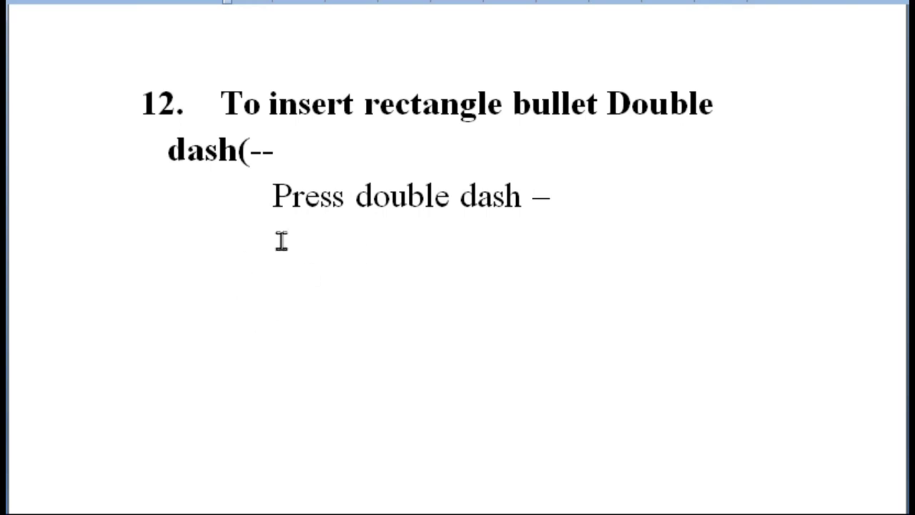
# - Below 'Press double dash –', turn a typed double dash into a square-bulleted list: Abc, Cde, Acderer
pyautogui.click(276, 266)
pyautogui.write('--')
pyautogui.press('Return')
pyautogui.press('BackSpace')
pyautogui.press('BackSpace')
pyautogui.write('-')
pyautogui.press('space')
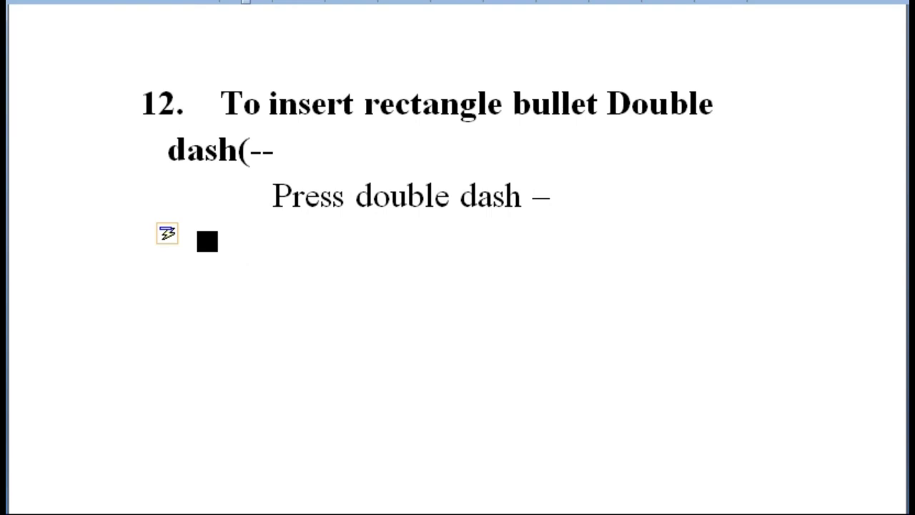
pyautogui.write('abc')
pyautogui.press('Return')
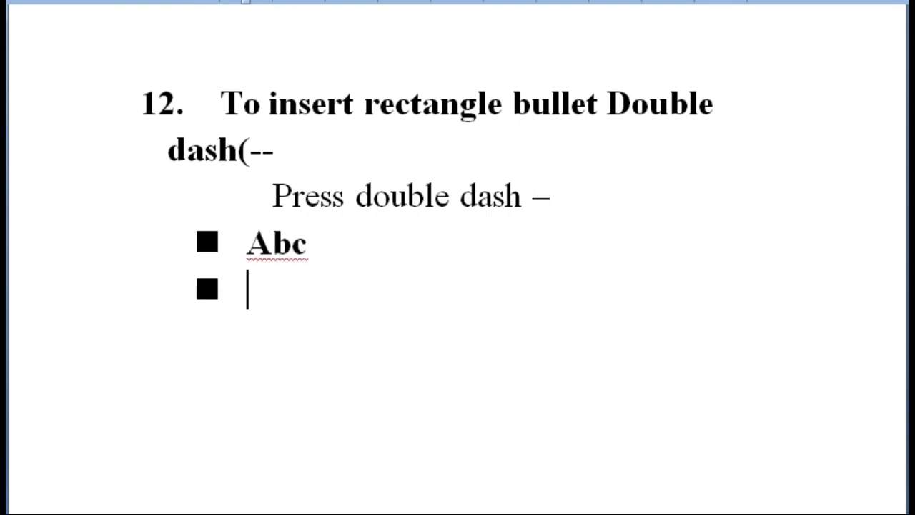
pyautogui.write('cde')
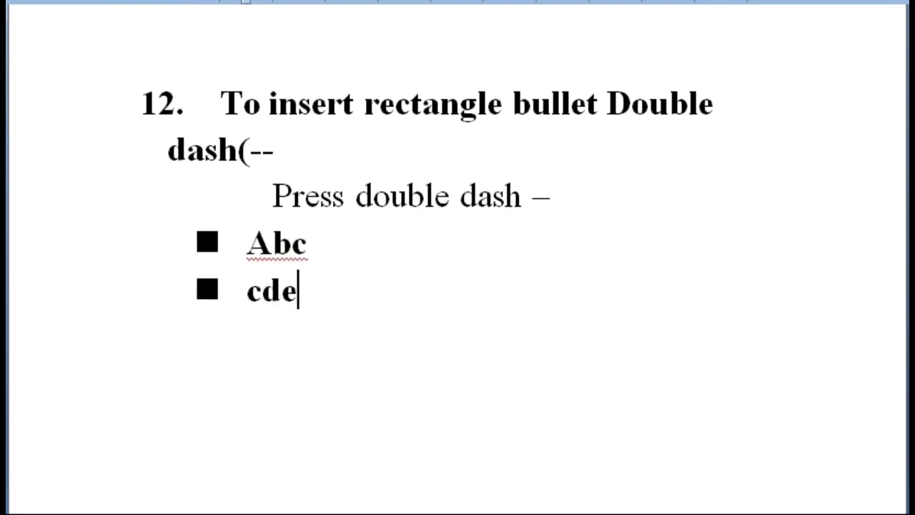
pyautogui.press('Return')
pyautogui.write('acd')
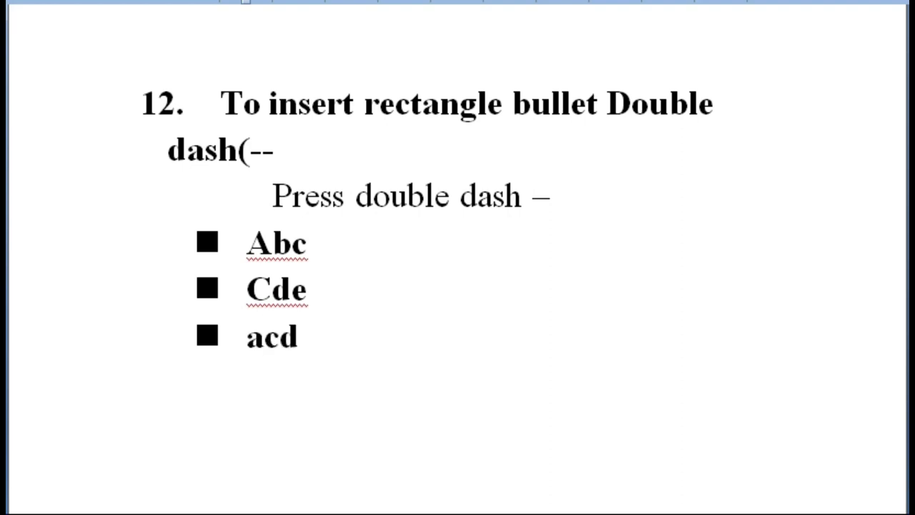
pyautogui.write('Acderer')
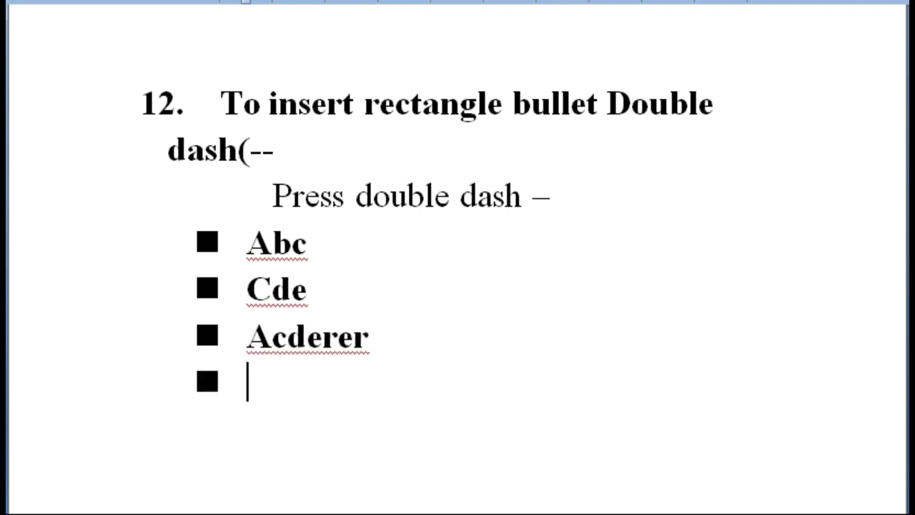
pyautogui.press('Return')
# - Remove the stray empty item 14 and insert a page break before heading 14
pyautogui.scroll(-3, 751, 394)
pyautogui.scroll(-1, 582, 367)
pyautogui.scroll(-3, 570, 367)
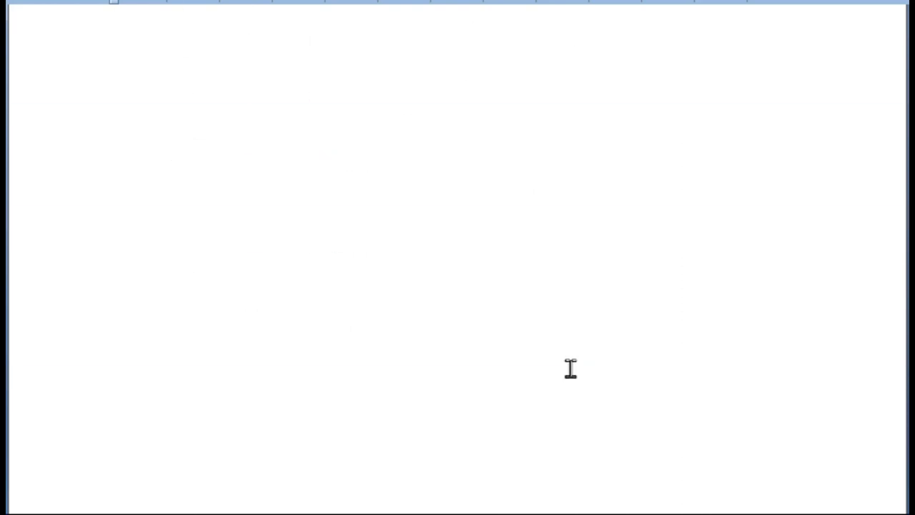
pyautogui.scroll(-3, 570, 369)
pyautogui.scroll(-3, 571, 368)
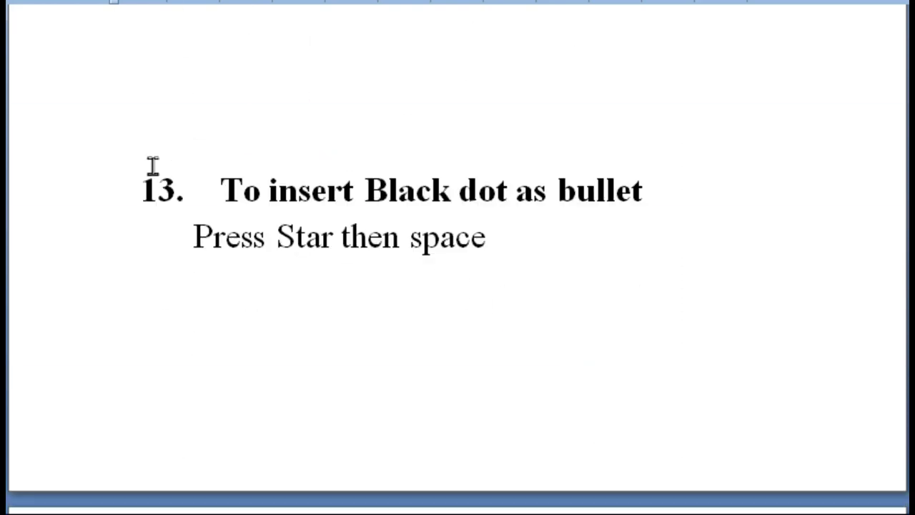
pyautogui.click(130, 193)
pyautogui.press('Return')
pyautogui.press('Return')
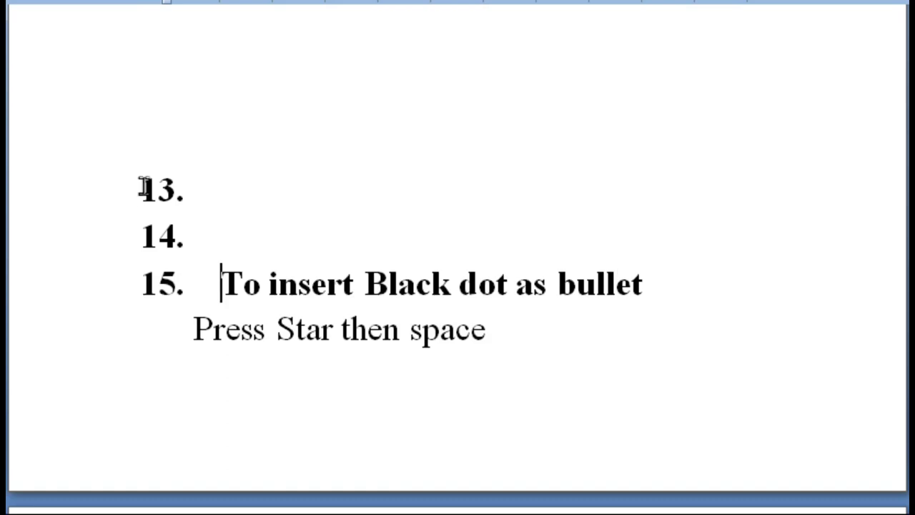
pyautogui.moveTo(190, 221); pyautogui.dragTo(88, 139)
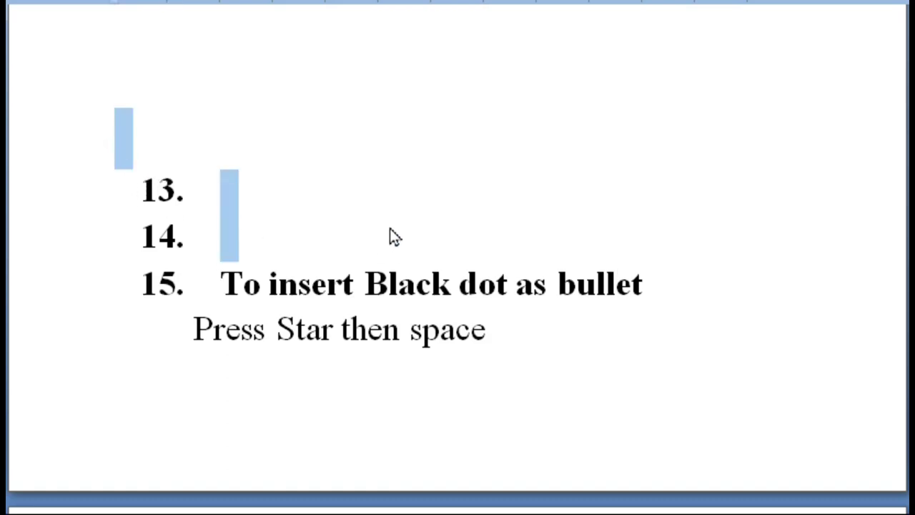
pyautogui.scroll(-2, 389, 228)
pyautogui.click(171, 137)
pyautogui.click(169, 121)
pyautogui.click(235, 92)
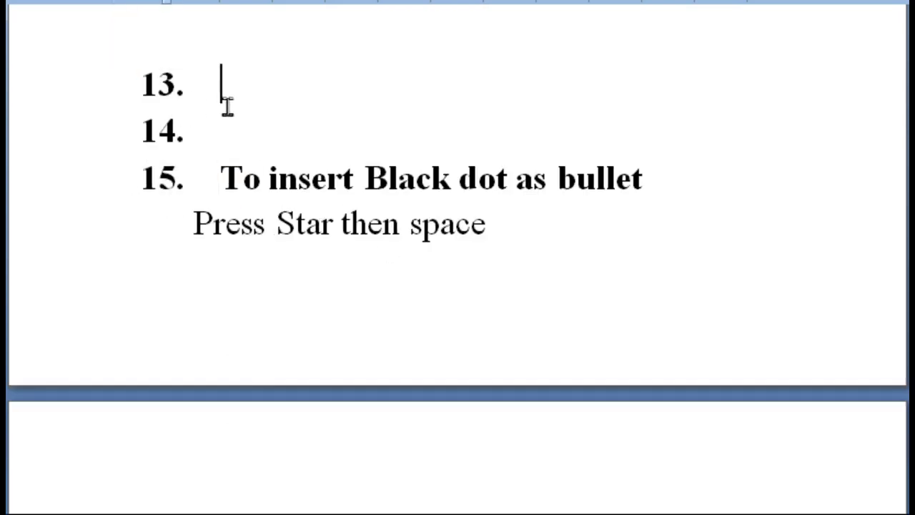
pyautogui.scroll(-2, 365, 163)
pyautogui.scroll(-2, 364, 164)
pyautogui.scroll(2, 368, 154)
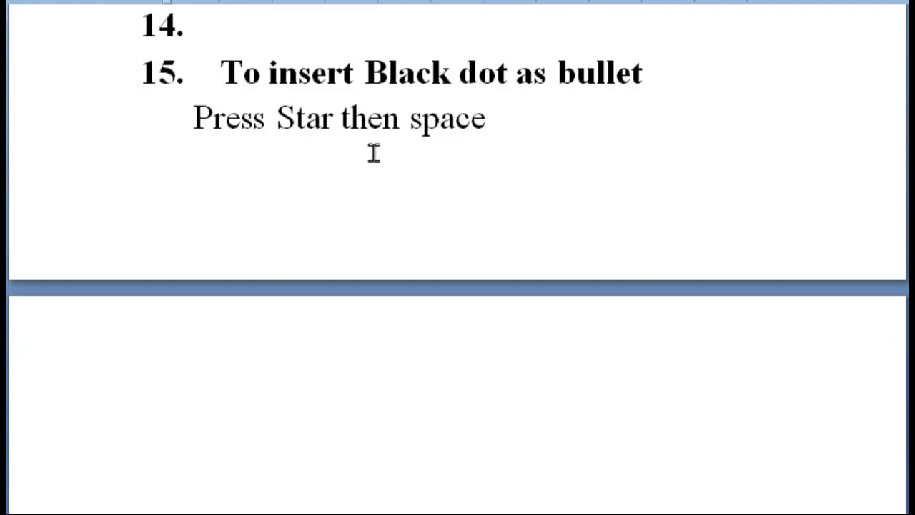
pyautogui.click(207, 25)
pyautogui.press('Delete')
pyautogui.hotkey('ctrl', 'Return')
# - Delete the empty numbered item 13 so 'To insert Black dot as bullet' becomes item 13
pyautogui.scroll(-3, 368, 108)
pyautogui.scroll(2, 370, 106)
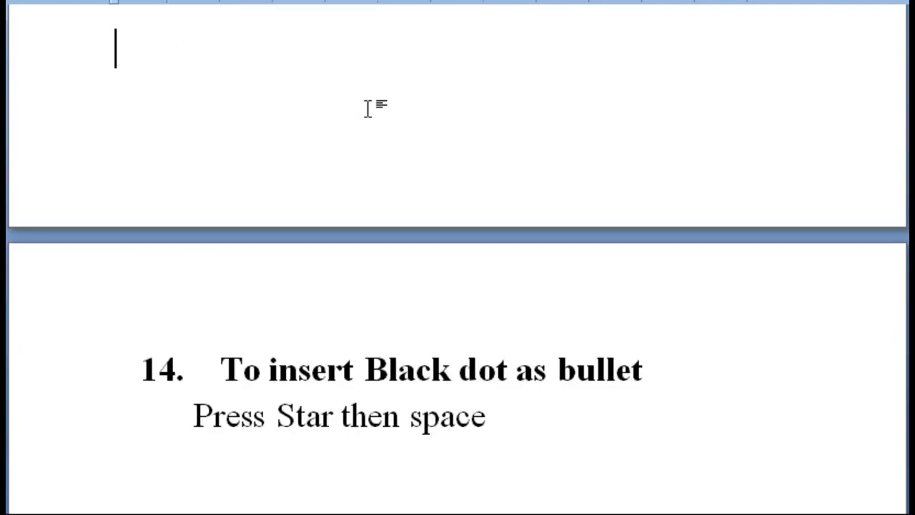
pyautogui.scroll(1, 367, 108)
pyautogui.scroll(-3, 241, 214)
pyautogui.scroll(4, 278, 96)
pyautogui.scroll(5, 234, 253)
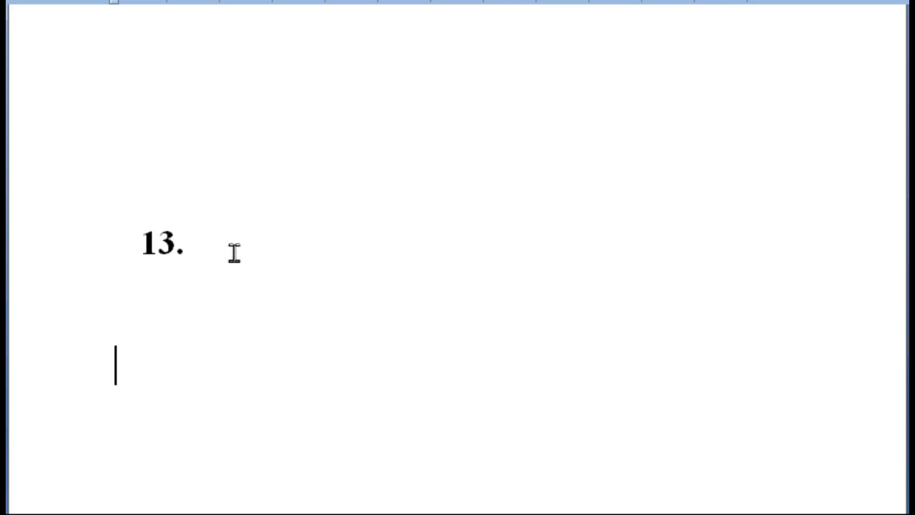
pyautogui.scroll(-5, 223, 264)
pyautogui.scroll(1, 223, 265)
pyautogui.scroll(2, 223, 265)
pyautogui.scroll(3, 223, 261)
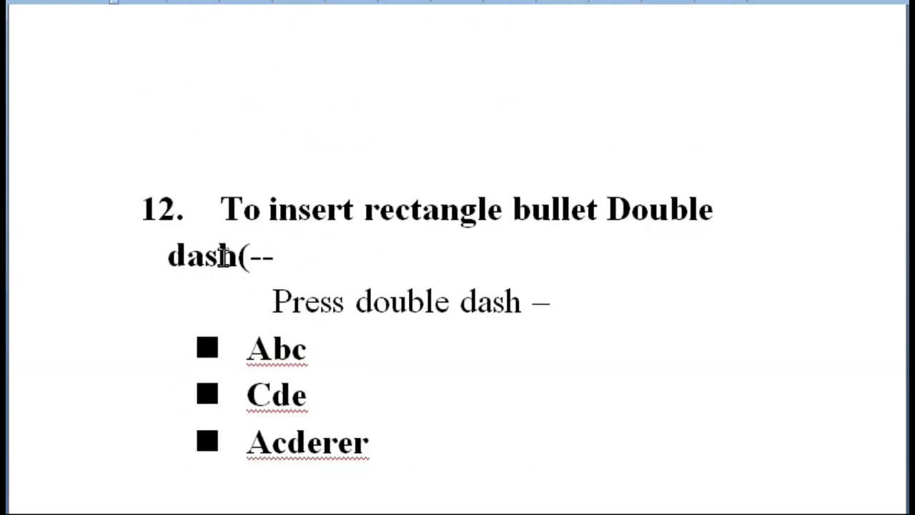
pyautogui.scroll(-1, 223, 258)
pyautogui.scroll(-3, 228, 257)
pyautogui.scroll(-3, 243, 259)
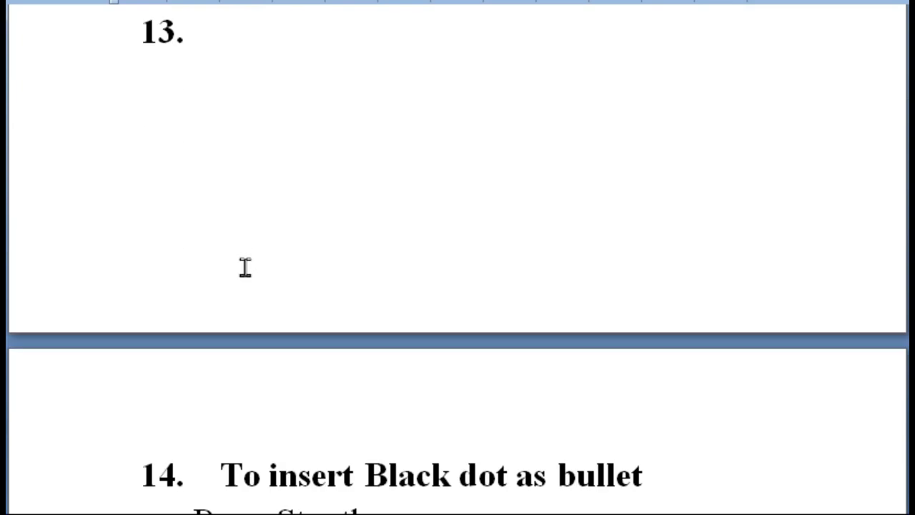
pyautogui.click(262, 29)
pyautogui.press('BackSpace')
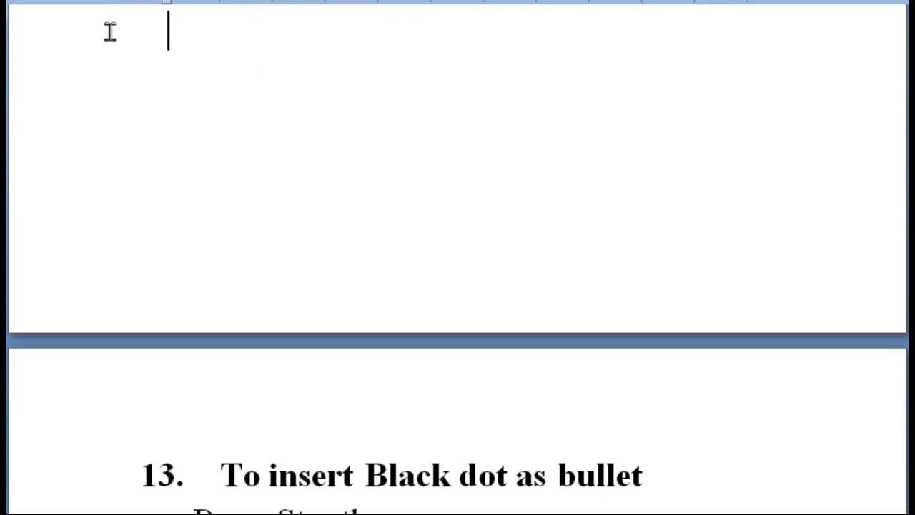
pyautogui.press('BackSpace')
pyautogui.scroll(-3, 300, 133)
pyautogui.scroll(-1, 313, 172)
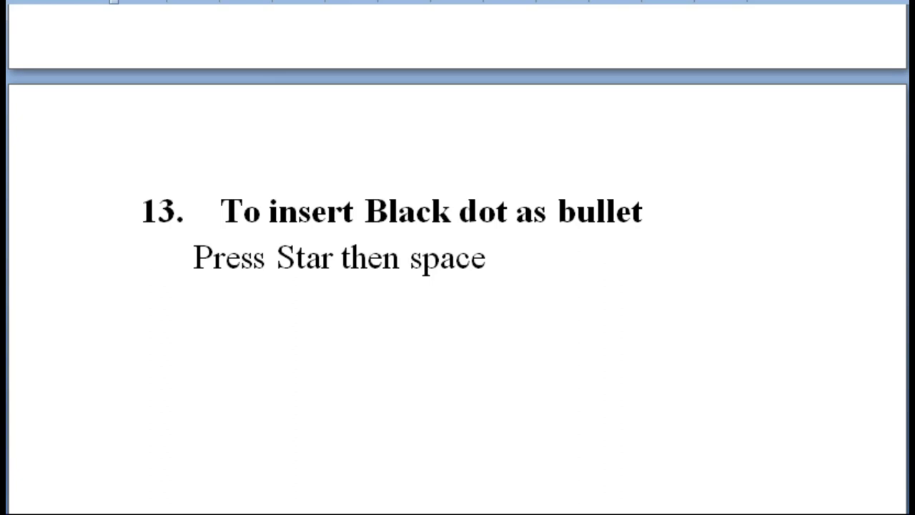
# - Start a black-dot bullet list with * and Space, with the first entry Dfd
pyautogui.scroll(-1, 674, 307)
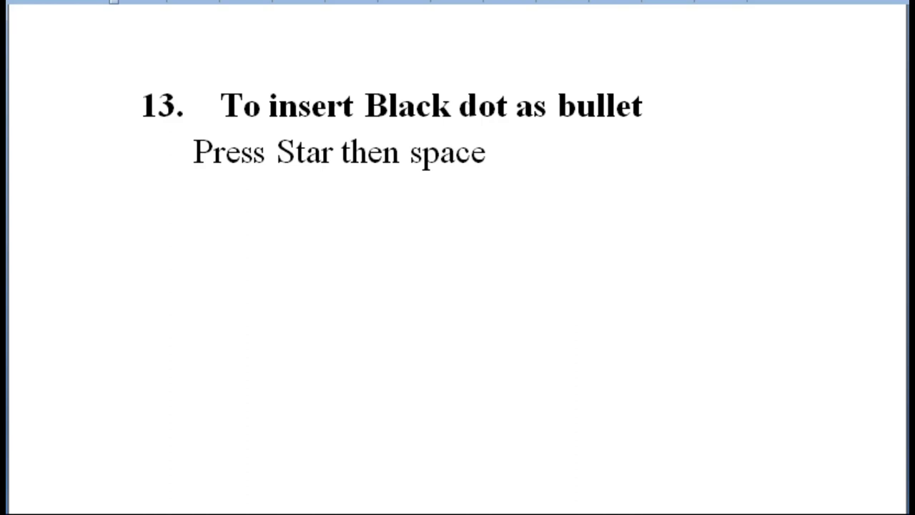
pyautogui.write('*')
pyautogui.press('space')
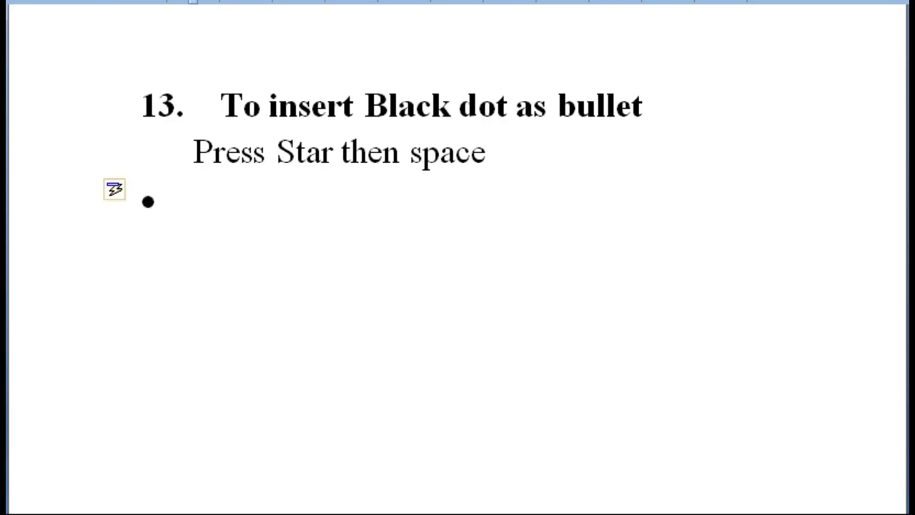
pyautogui.write('dfv')
pyautogui.press('Return')
pyautogui.press('Return')
pyautogui.write('dsfds')
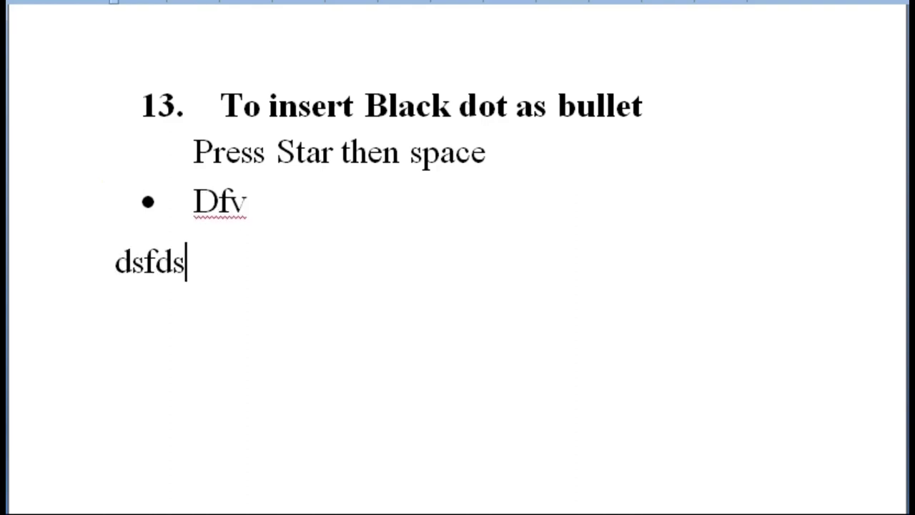
pyautogui.press('BackSpace')
pyautogui.press('BackSpace')
pyautogui.press('BackSpace')
pyautogui.press('BackSpace')
pyautogui.press('BackSpace')
pyautogui.press('BackSpace')
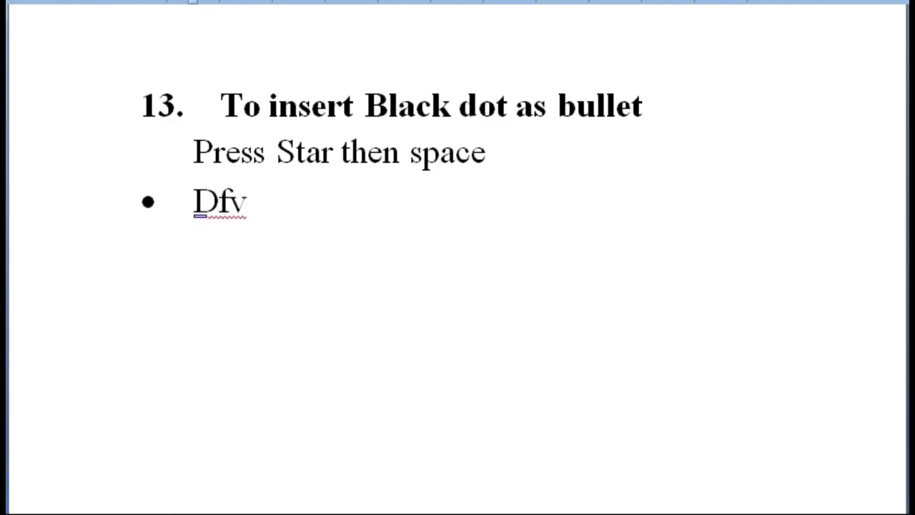
pyautogui.press('BackSpace')
pyautogui.write('d')
# - Add the entries Dffddf, Sdf, Df and Fd to the black-dot list
pyautogui.press('Return')
pyautogui.write('dffddf')
pyautogui.press('Return')
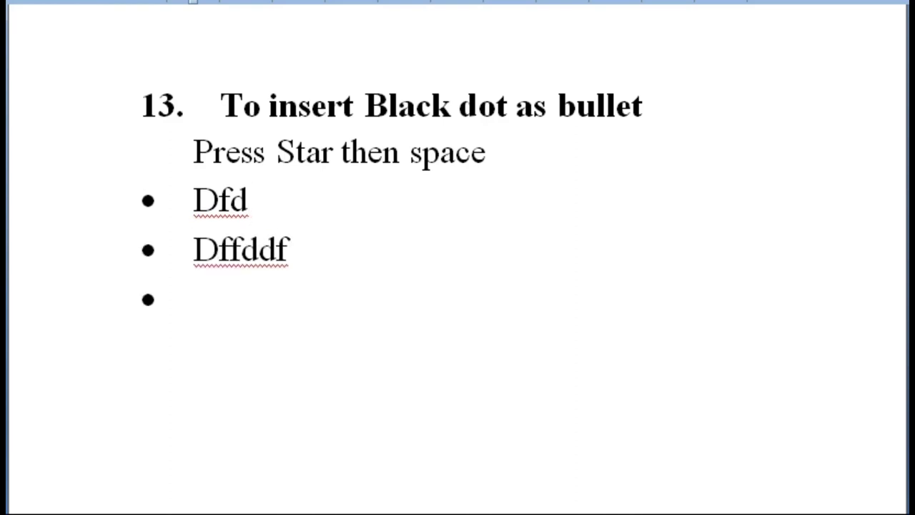
pyautogui.write('sdf')
pyautogui.press('Return')
pyautogui.write('df')
pyautogui.press('Return')
pyautogui.write('fd')
pyautogui.press('Return')
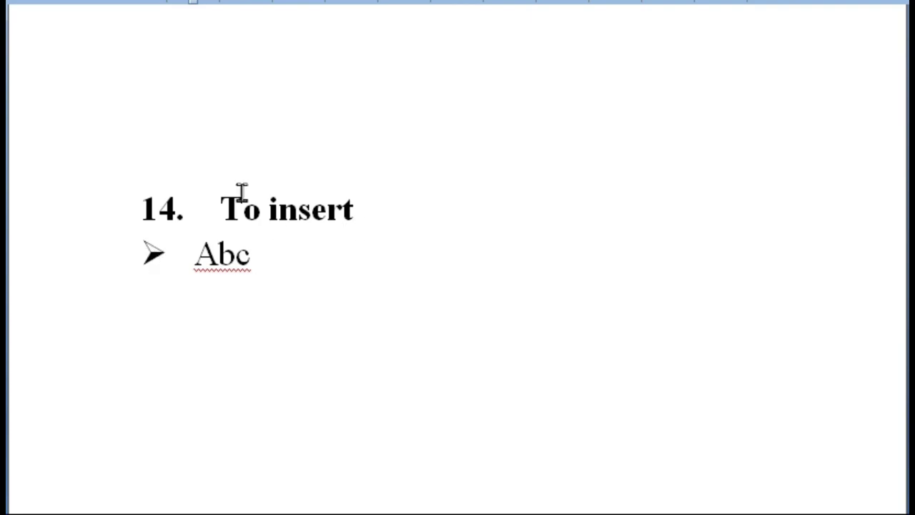
# - Replace the Abc entry with an arrow bullet list started by '>', first entry Dfdfd
pyautogui.click(317, 269)
pyautogui.press('Return')
pyautogui.press('BackSpace')
pyautogui.press('BackSpace')
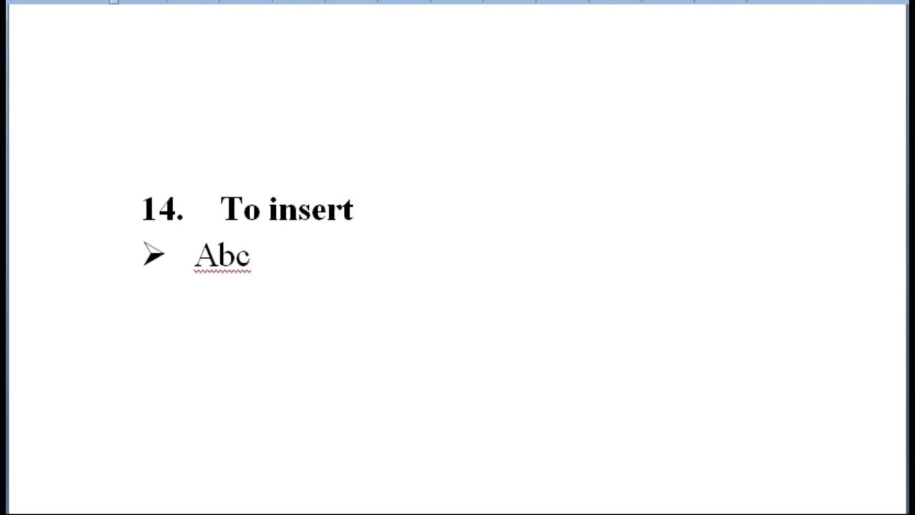
pyautogui.press('BackSpace')
pyautogui.press('BackSpace')
pyautogui.press('BackSpace')
pyautogui.press('BackSpace')
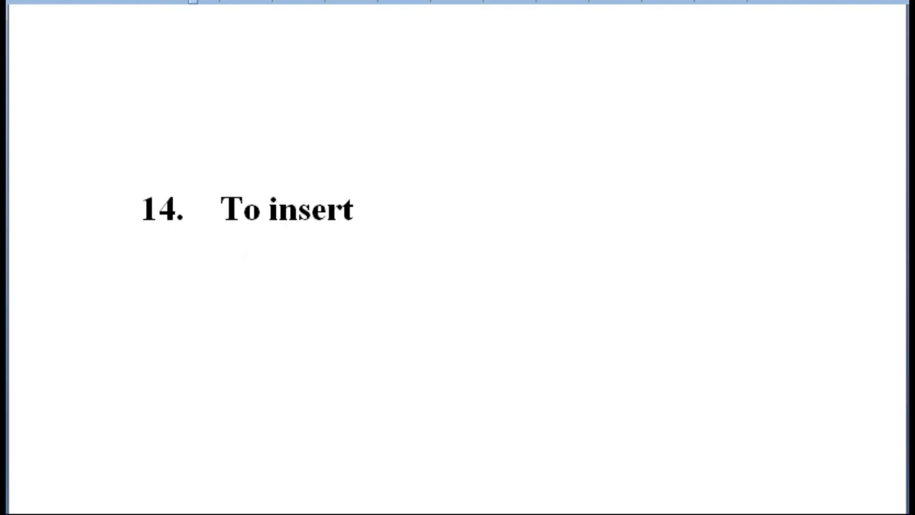
pyautogui.write('>')
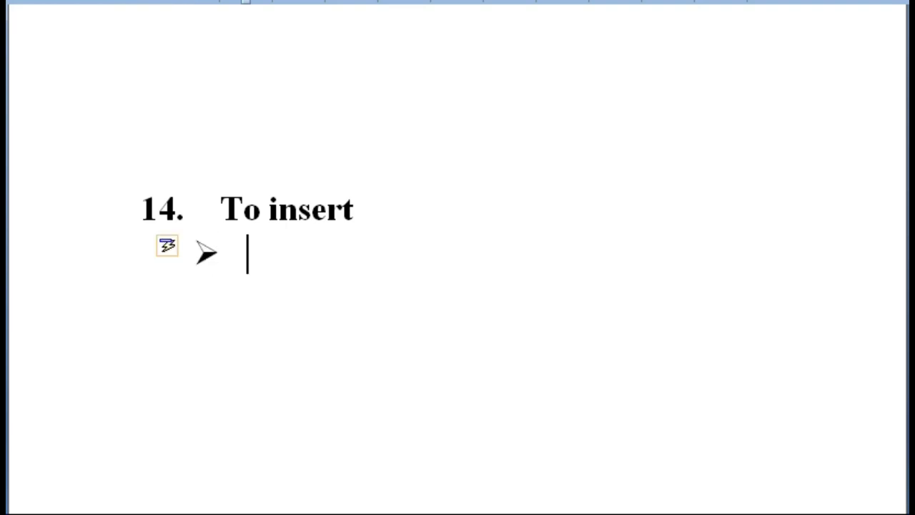
pyautogui.write(' dfdfds')
pyautogui.press('Return')
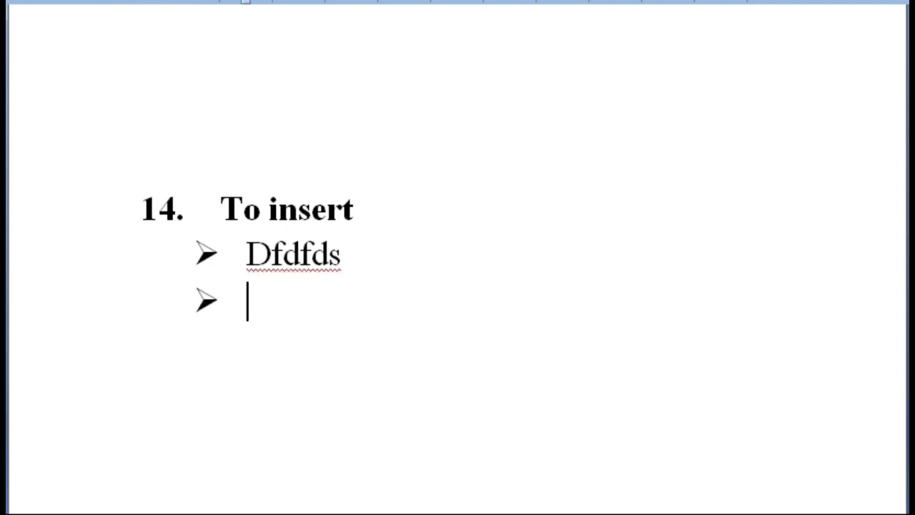
pyautogui.write('Df')
pyautogui.press('Return')
pyautogui.press('Return')
pyautogui.write('Df')
pyautogui.press('Return')
pyautogui.press('Return')
pyautogui.write('fd')
pyautogui.press('Return')
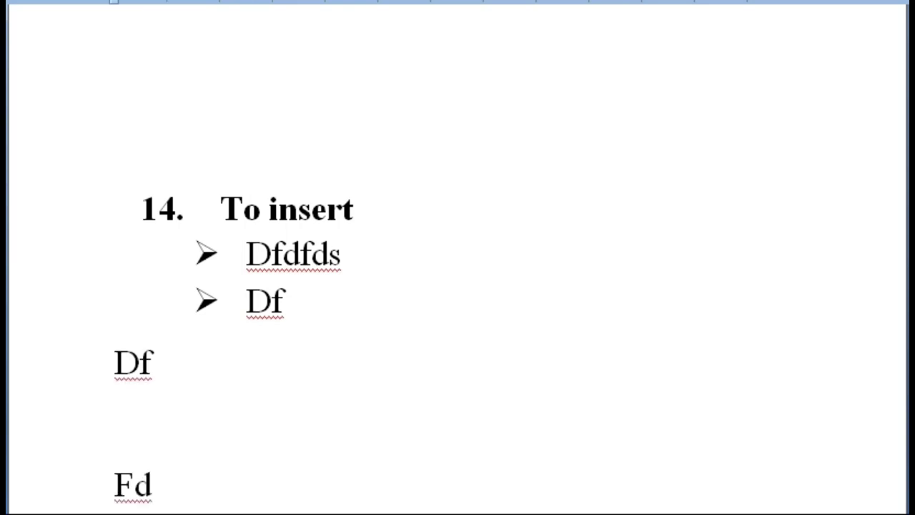
pyautogui.press('BackSpace')
pyautogui.press('BackSpace')
pyautogui.press('BackSpace')
pyautogui.press('BackSpace')
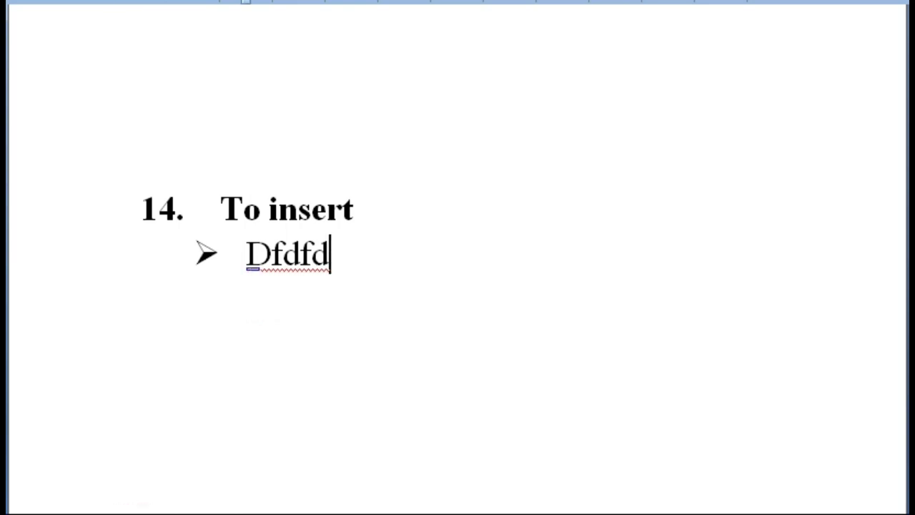
# - Add the arrow-bulleted entries Sddf, Df, F, Df and Df
pyautogui.press('Return')
pyautogui.write('sddf')
pyautogui.press('Return')
pyautogui.write('Df')
pyautogui.press('Return')
pyautogui.write('f')
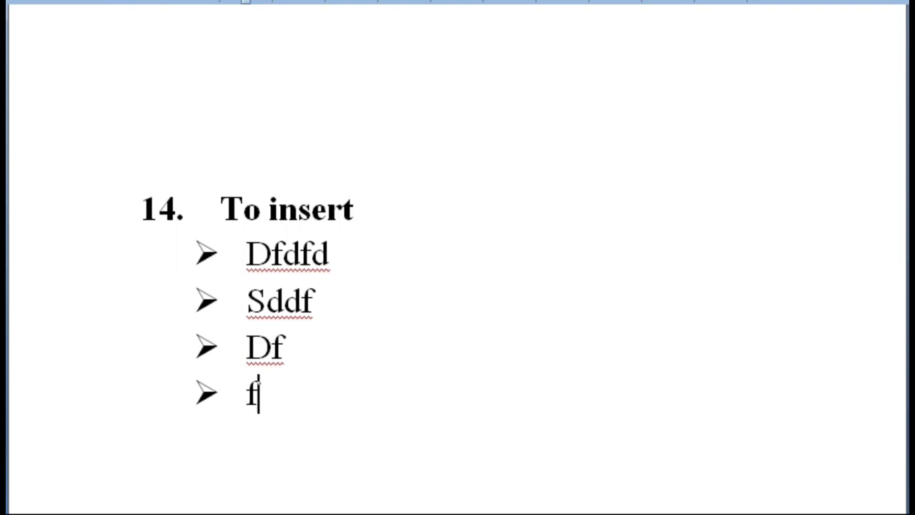
pyautogui.press('Return')
pyautogui.write('df')
pyautogui.press('Return')
pyautogui.write('df')
pyautogui.press('Return')
# - Add the final 'fg fg' entry to the arrow list
pyautogui.write('fg f')
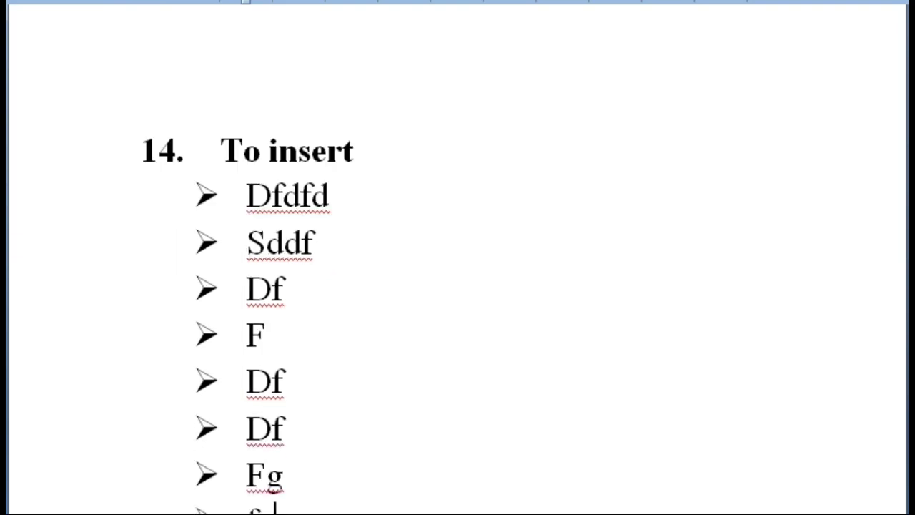
pyautogui.write('g')
pyautogui.scroll(-5, 536, 202)
pyautogui.scroll(-5, 535, 203)
pyautogui.scroll(-5, 524, 209)
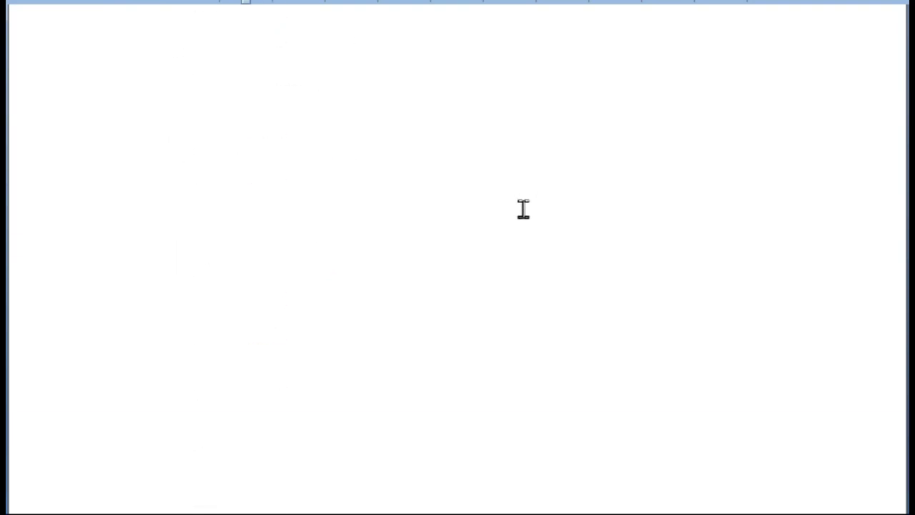
pyautogui.scroll(-5, 523, 209)
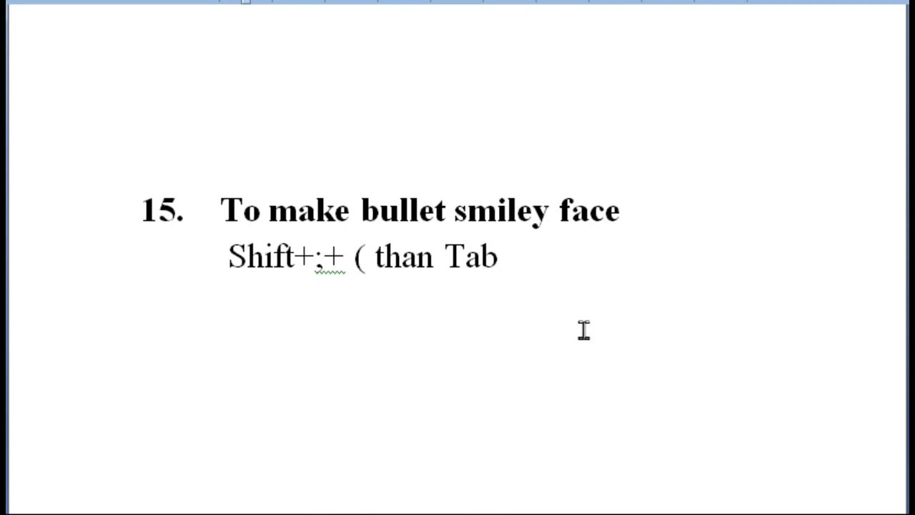
pyautogui.scroll(-3, 176, 368)
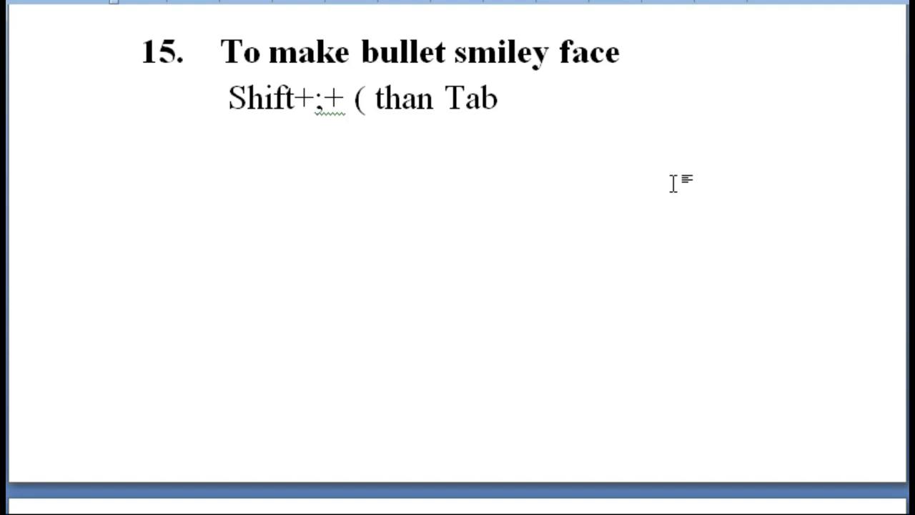
# - Create a frowning-face bullet list using :( and Tab: Asdjkklksdfv, Sdfsdfsdfs, Wsdsasadf\, ]asad
pyautogui.write(':')
pyautogui.write('(')
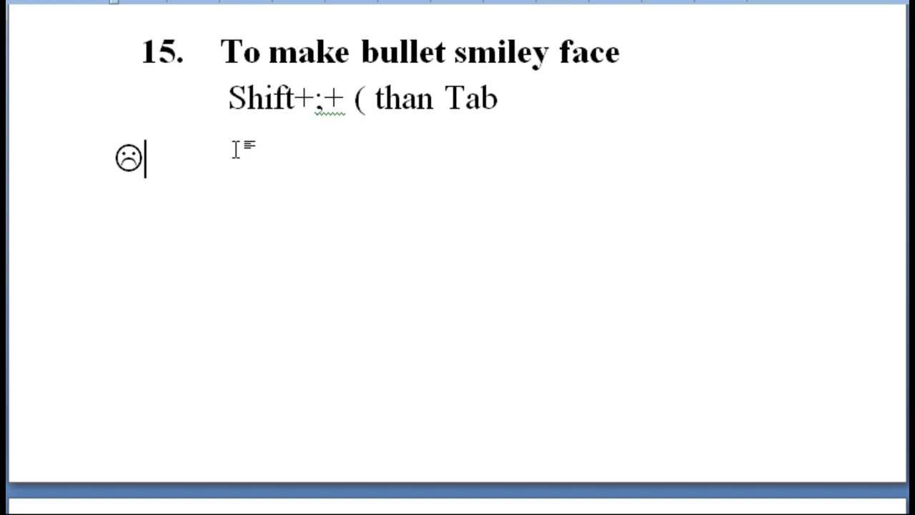
pyautogui.press('Tab')
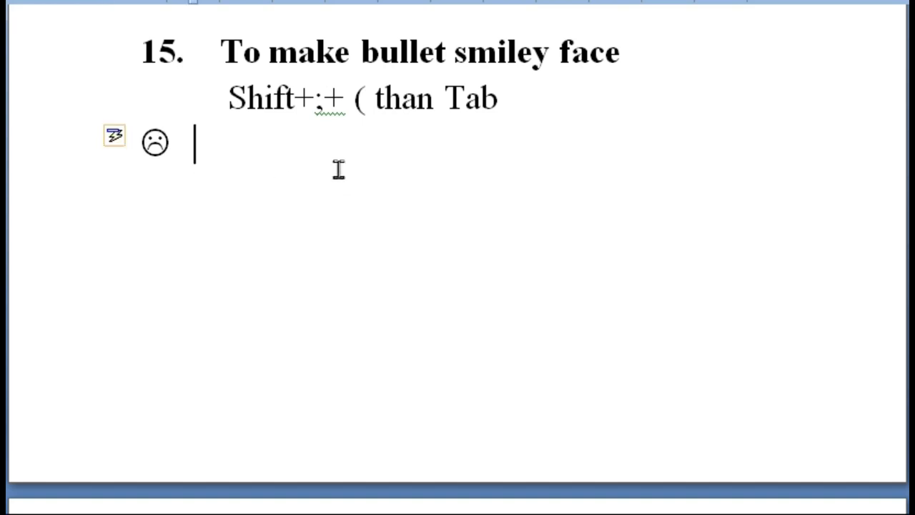
pyautogui.write('asdjkklksdfv')
pyautogui.press('Return')
pyautogui.write('sd')
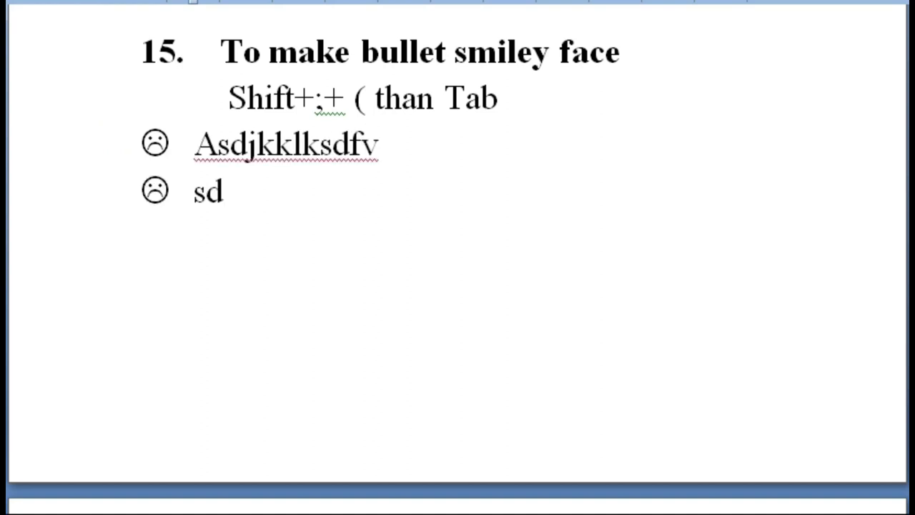
pyautogui.write('fsdfsdfs')
pyautogui.press('Return')
pyautogui.write('wsdsasadf\\')
pyautogui.press('Return')
pyautogui.write(']')
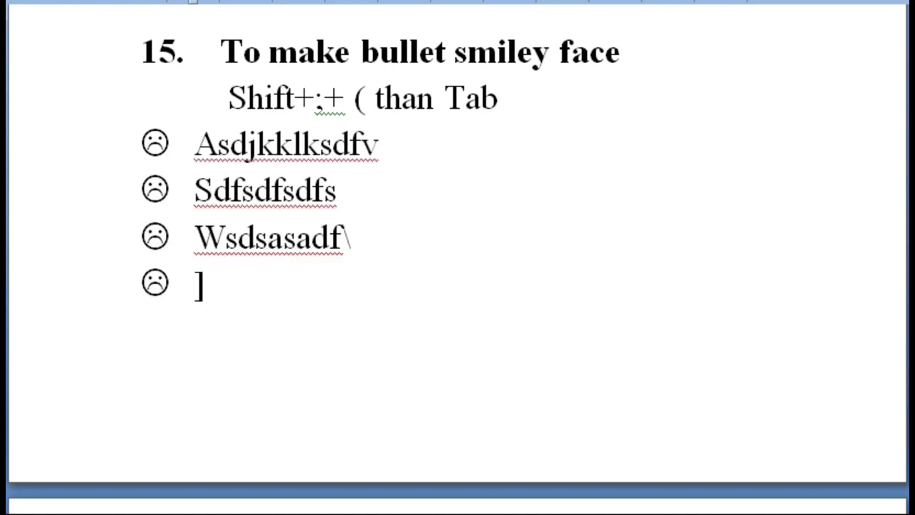
pyautogui.write('asad')
pyautogui.press('Return')
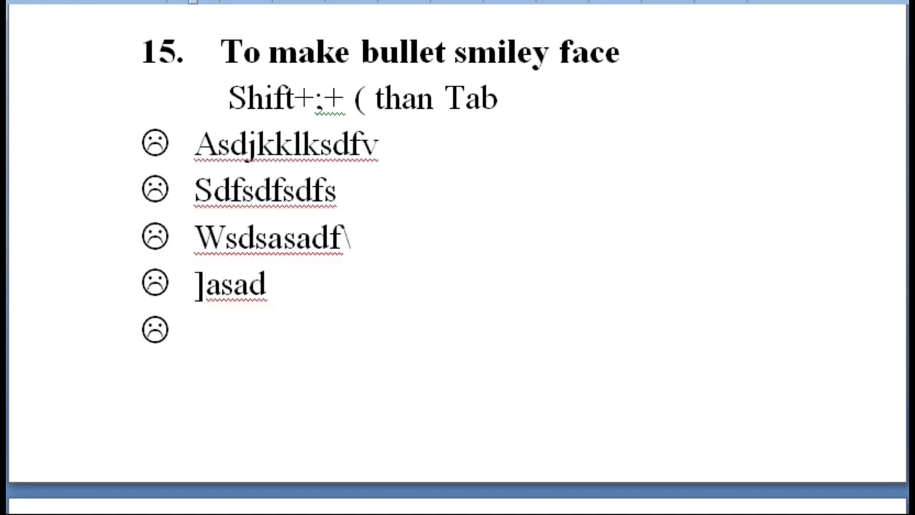
# - Replace the empty sad-face bullet with a smiley bullet list: Jlkcvxxklkl, then Dffdlf
pyautogui.press('BackSpace')
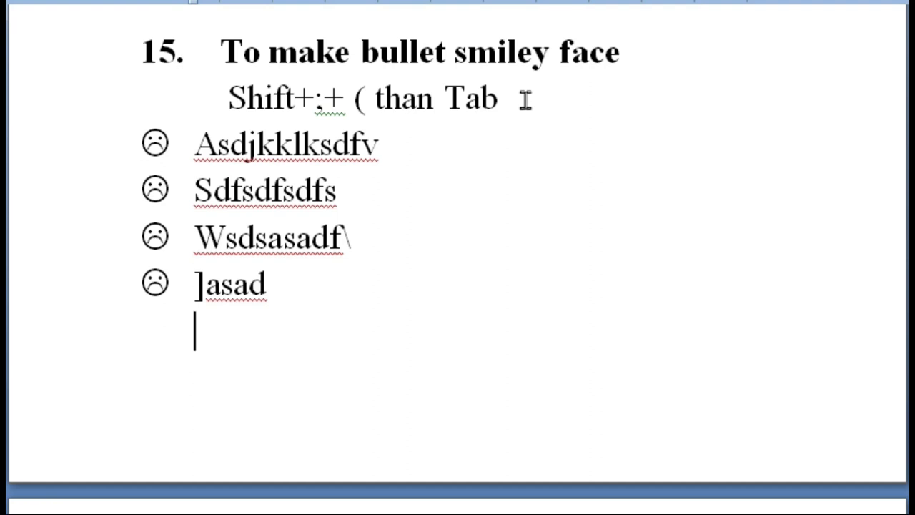
pyautogui.write(':')
pyautogui.write(')')
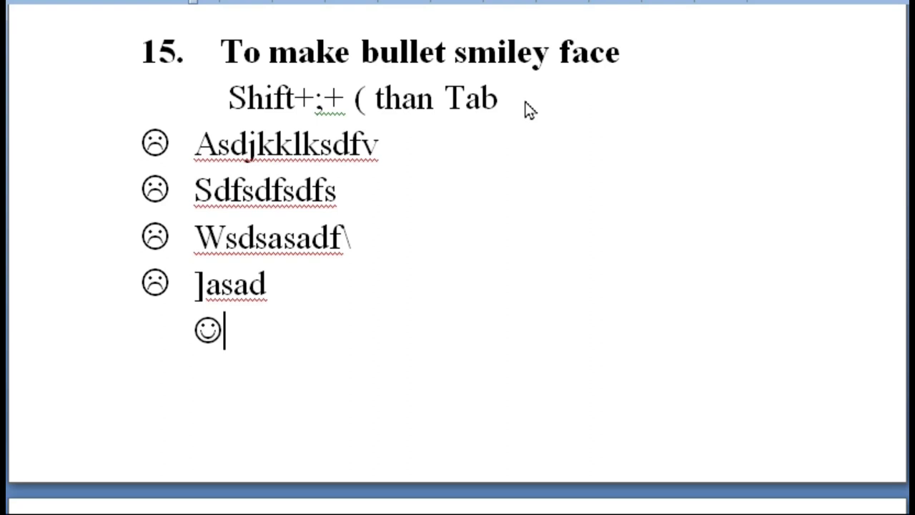
pyautogui.press('Tab')
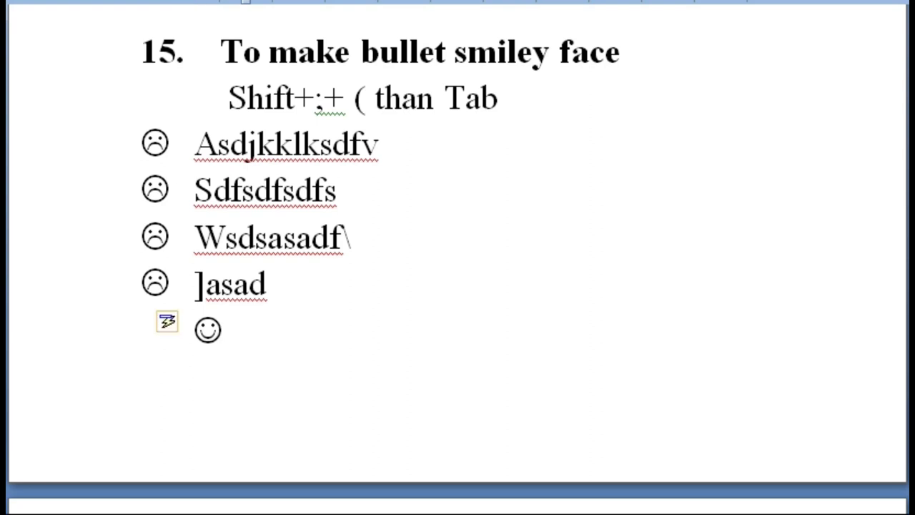
pyautogui.write('jlkcvxxklkl')
pyautogui.press('Return')
pyautogui.write('dffdlf')
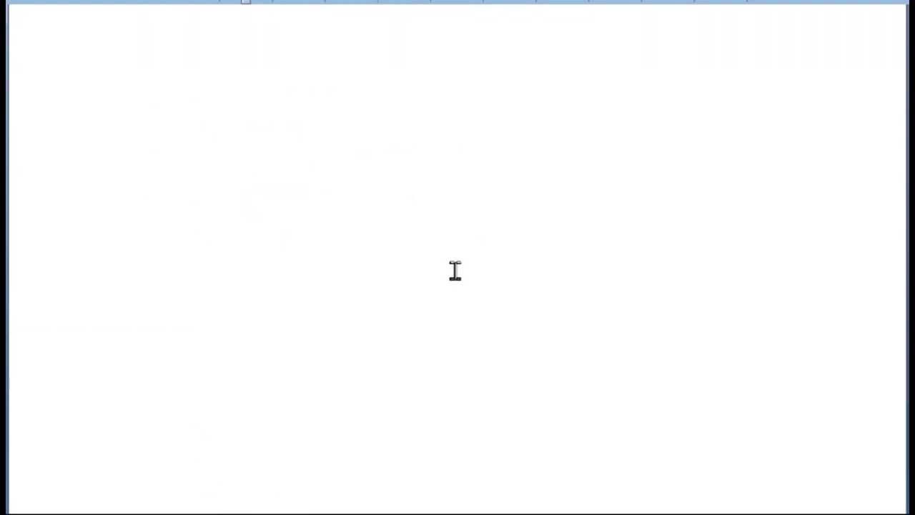
# - Open Define New Bullet from the Bullets context menu on the empty line below 'click ok'
pyautogui.scroll(-1, 453, 276)
pyautogui.scroll(-2, 365, 261)
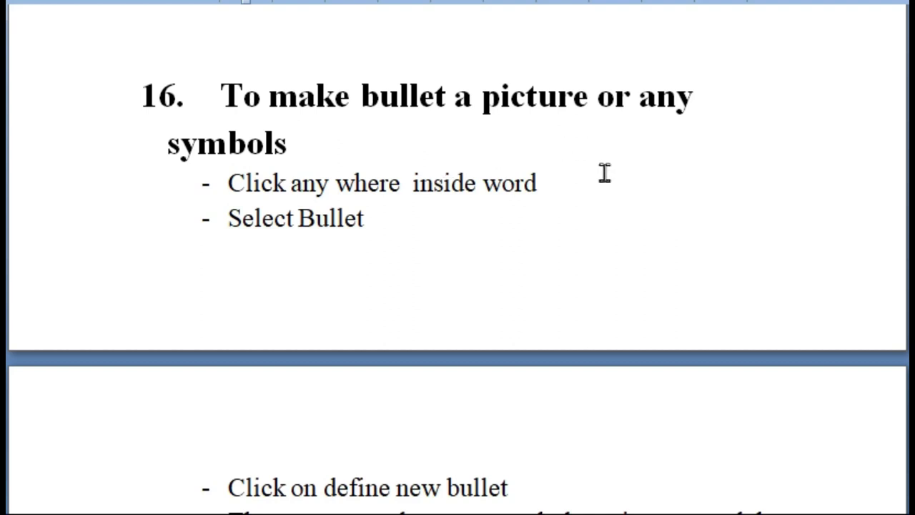
pyautogui.scroll(-2, 604, 173)
pyautogui.scroll(-2, 604, 170)
pyautogui.scroll(-3, 604, 169)
pyautogui.scroll(-3, 605, 169)
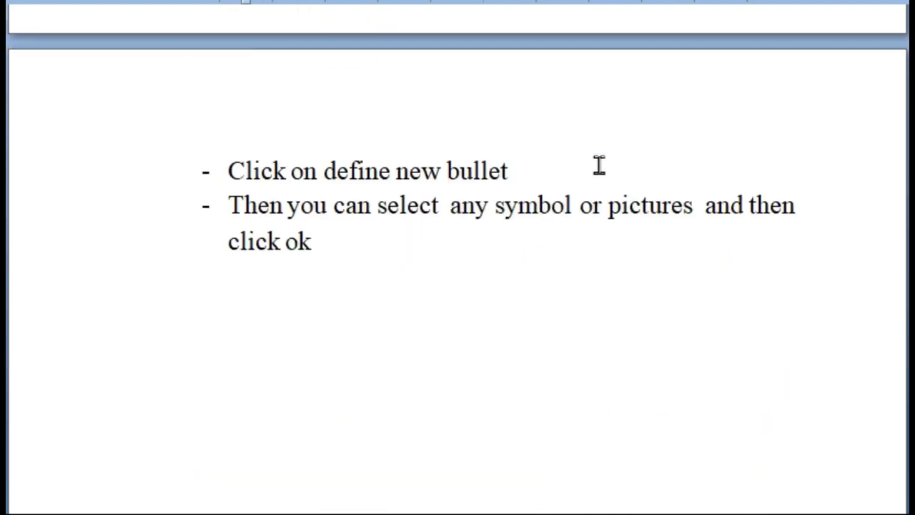
pyautogui.scroll(-3, 599, 165)
pyautogui.click(234, 294)
pyautogui.rightClick(236, 293)
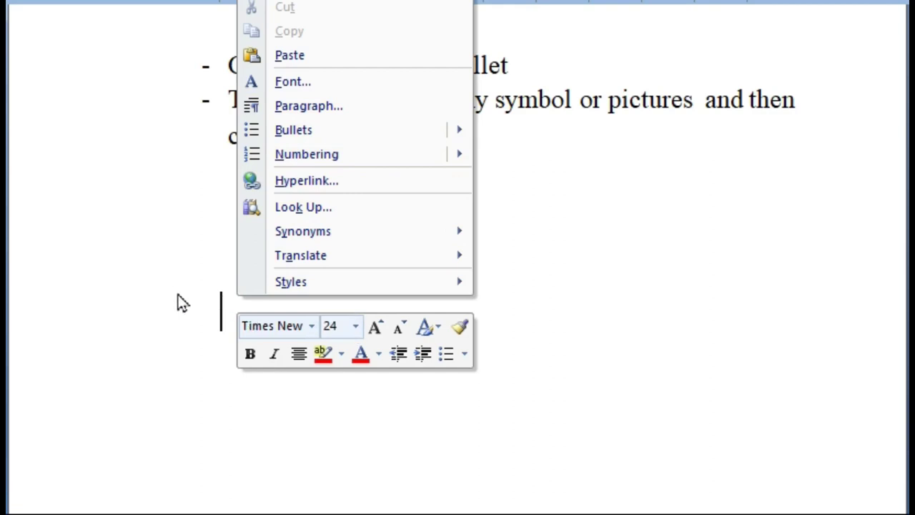
pyautogui.moveTo(322, 129)
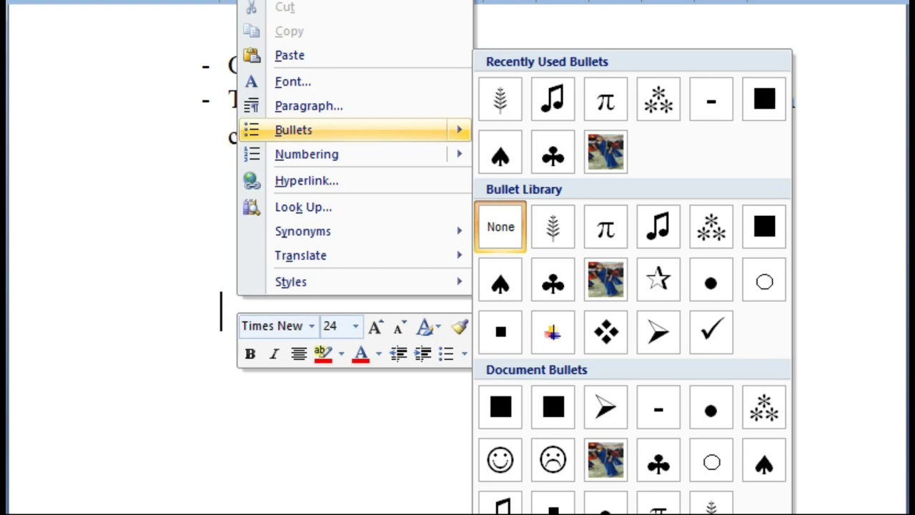
pyautogui.click(480, 500)
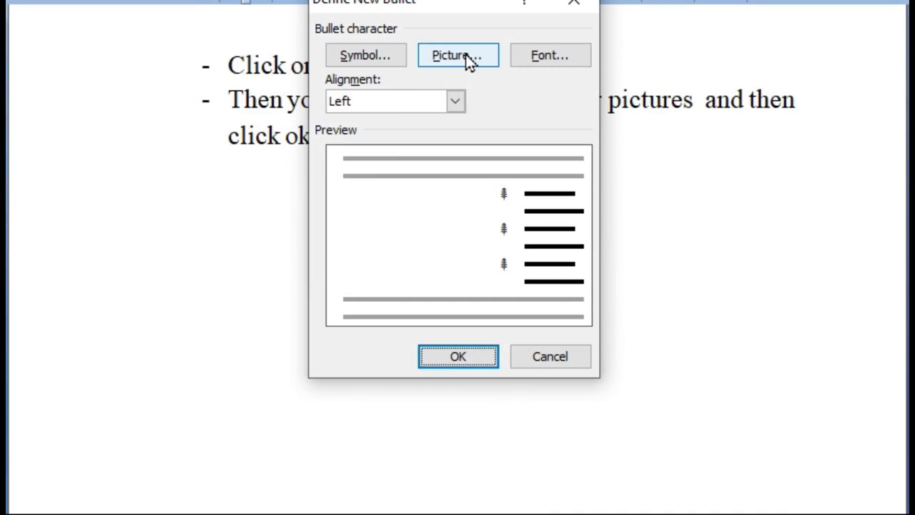
# - Choose the fern symbol 2E19 as the new bullet character and confirm both dialogs
pyautogui.click(373, 62)
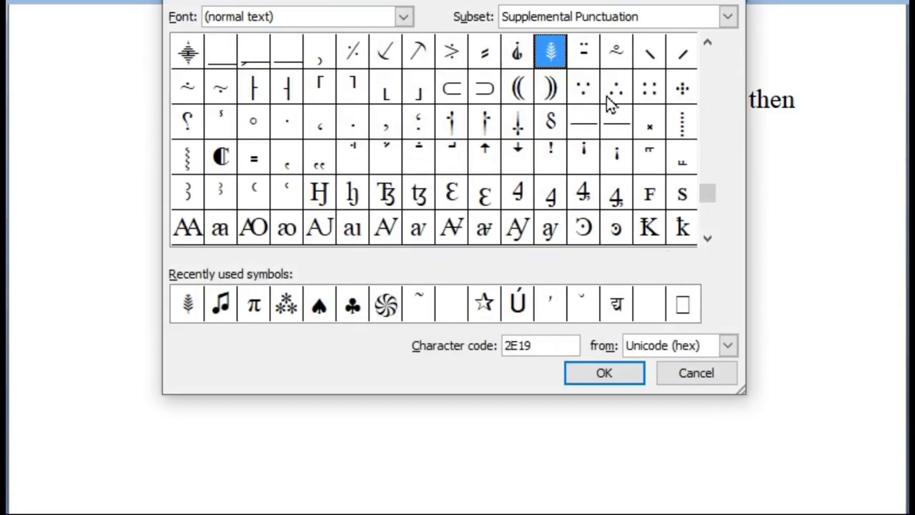
pyautogui.click(184, 56)
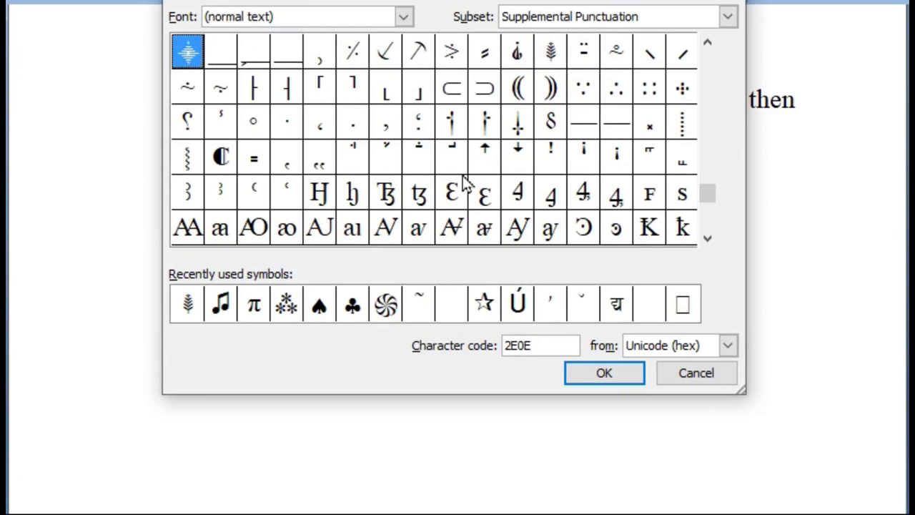
pyautogui.click(550, 53)
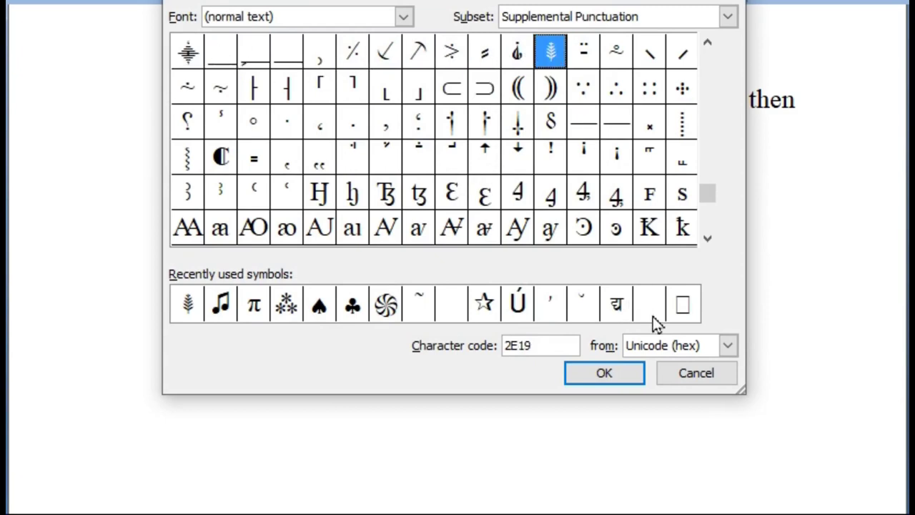
pyautogui.click(612, 373)
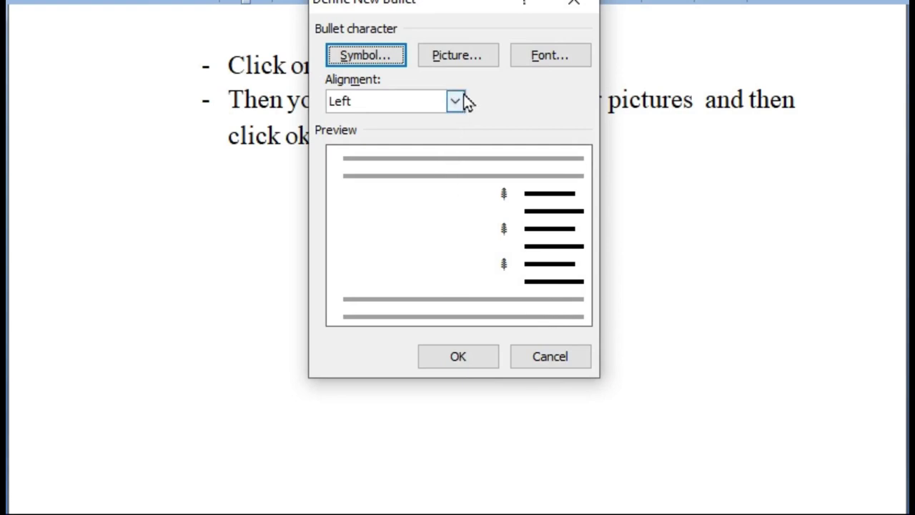
pyautogui.click(467, 362)
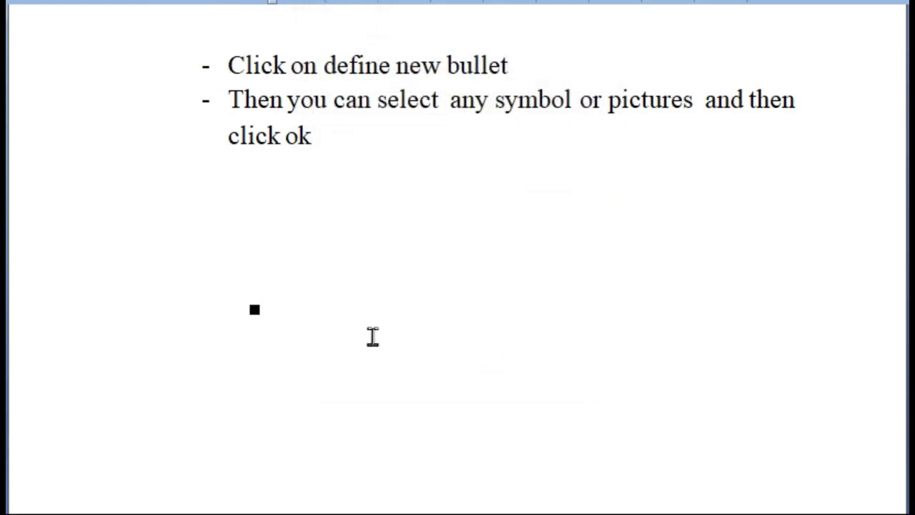
# - Remove and restore the line's square bullet, then apply the fern bullet instead
pyautogui.rightClick(276, 331)
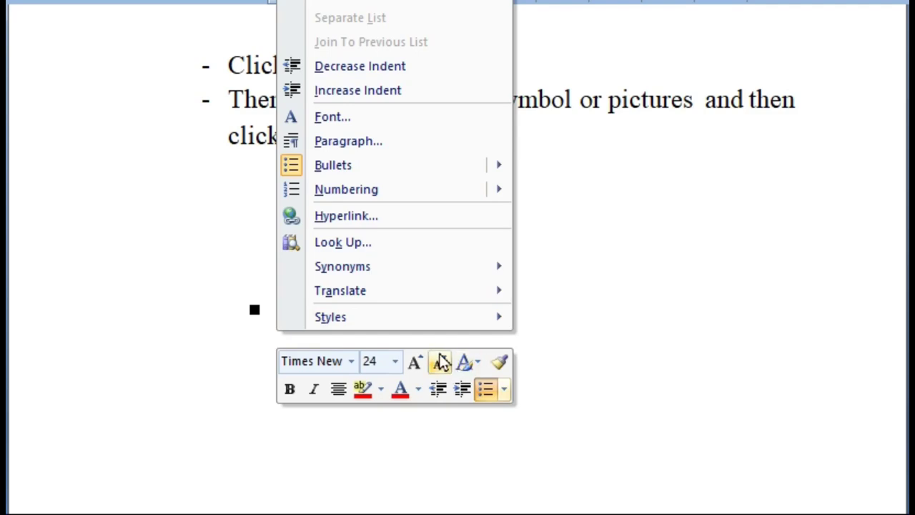
pyautogui.click(353, 168)
pyautogui.click(540, 227)
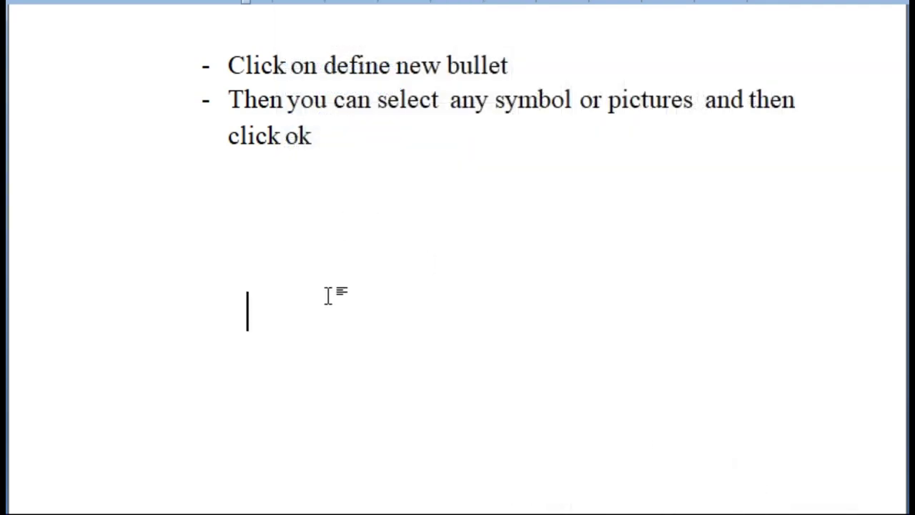
pyautogui.rightClick(258, 304)
pyautogui.click(249, 307)
pyautogui.rightClick(250, 307)
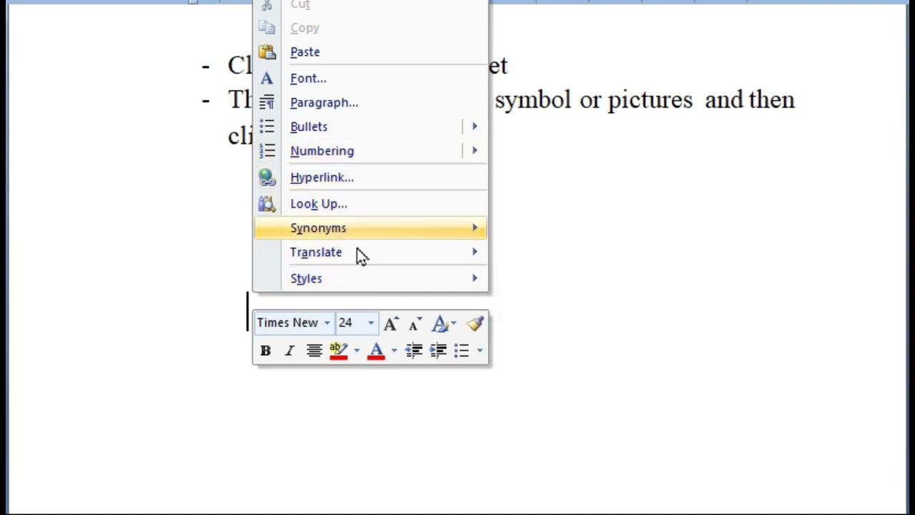
pyautogui.click(309, 130)
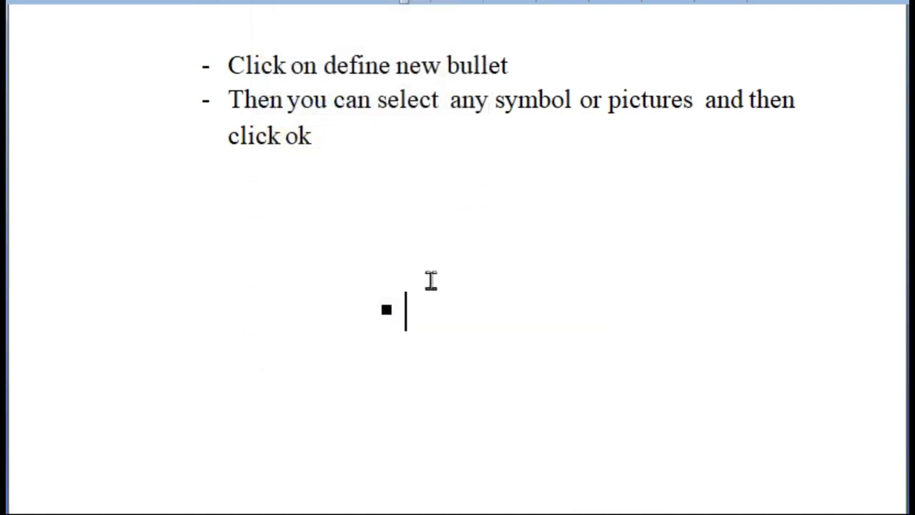
pyautogui.rightClick(431, 308)
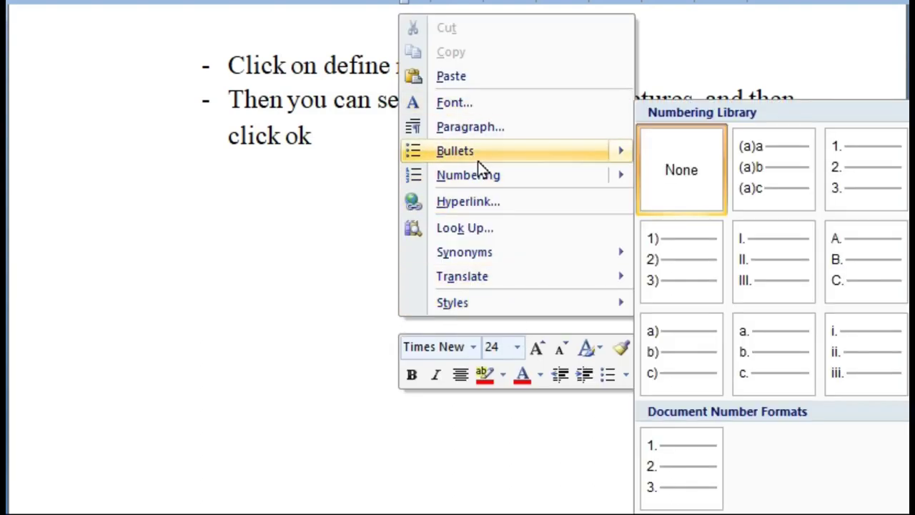
pyautogui.moveTo(456, 151)
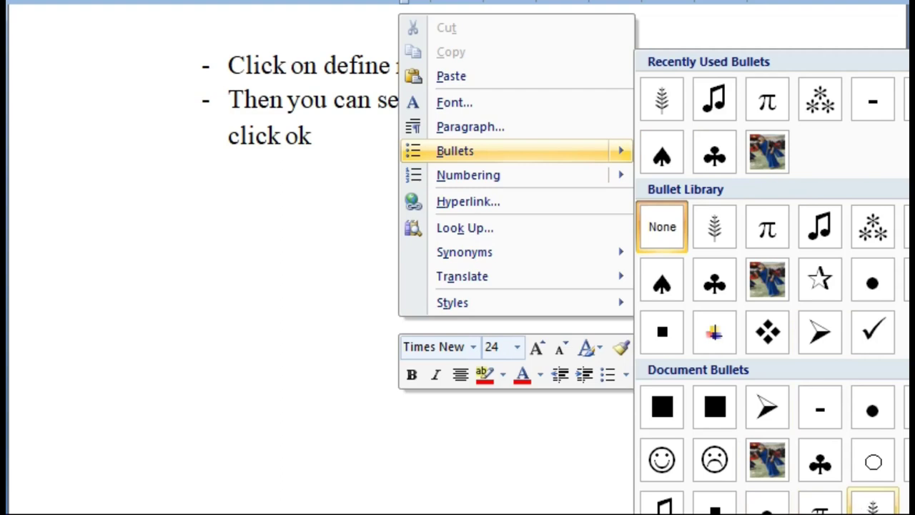
pyautogui.click(873, 504)
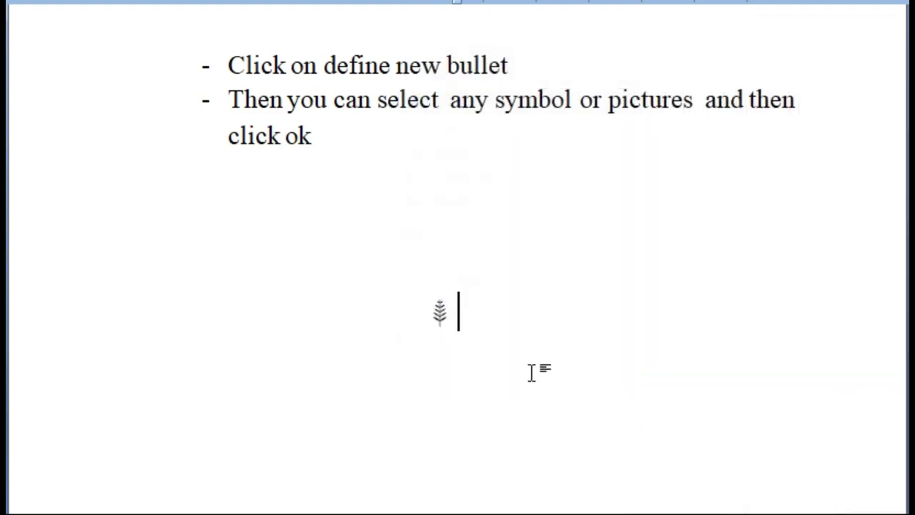
# - Type fern-bulleted entries Sdsdsd, Dffd, Df, Fddffd, Dfdf, Dffd, ending with an empty bullet
pyautogui.write('sdsdsd')
pyautogui.press('Return')
pyautogui.write('df')
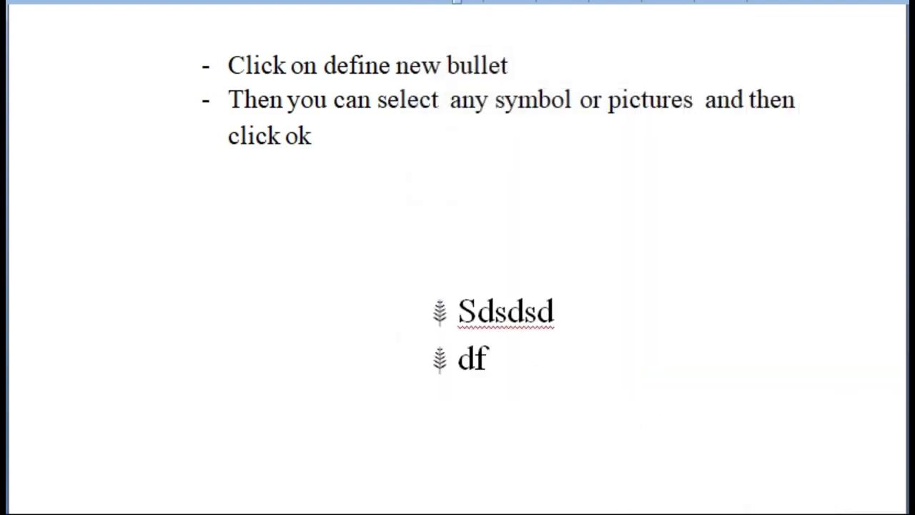
pyautogui.write('fd')
pyautogui.press('Return')
pyautogui.write('df')
pyautogui.press('Return')
pyautogui.write('fddf')
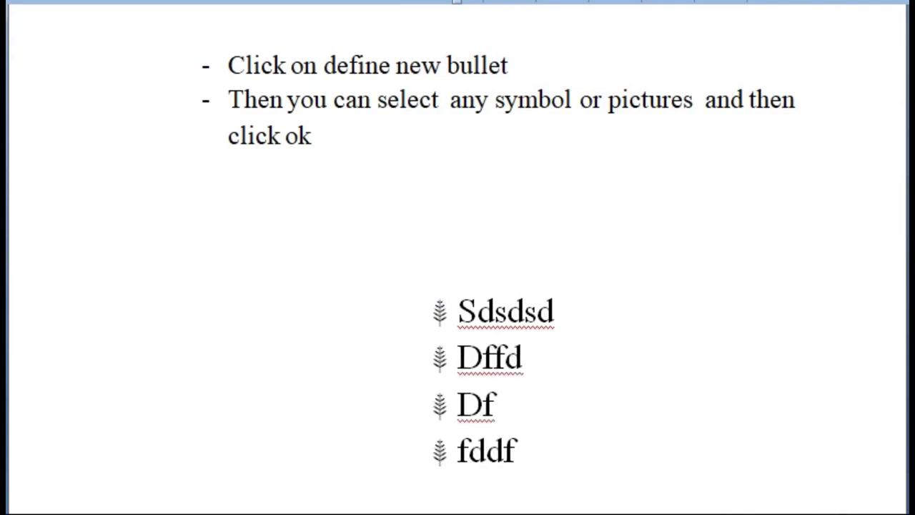
pyautogui.write('fd')
pyautogui.press('Return')
pyautogui.write('dfdf')
pyautogui.press('Return')
pyautogui.write('dffd')
pyautogui.press('Return')
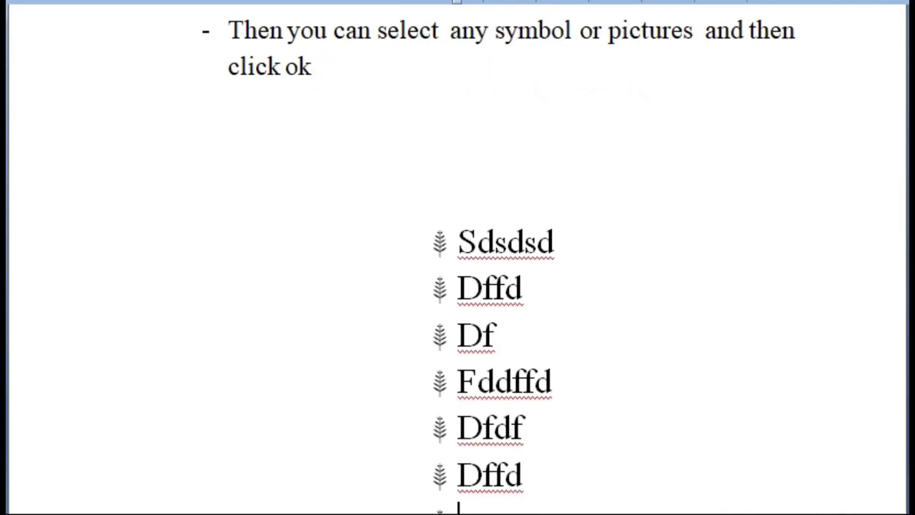
pyautogui.scroll(-2, 442, 118)
pyautogui.scroll(1, 554, 277)
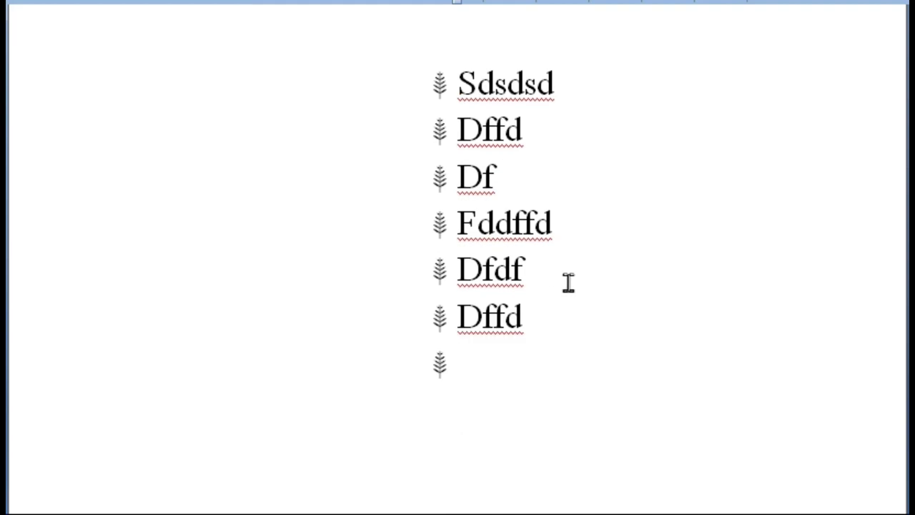